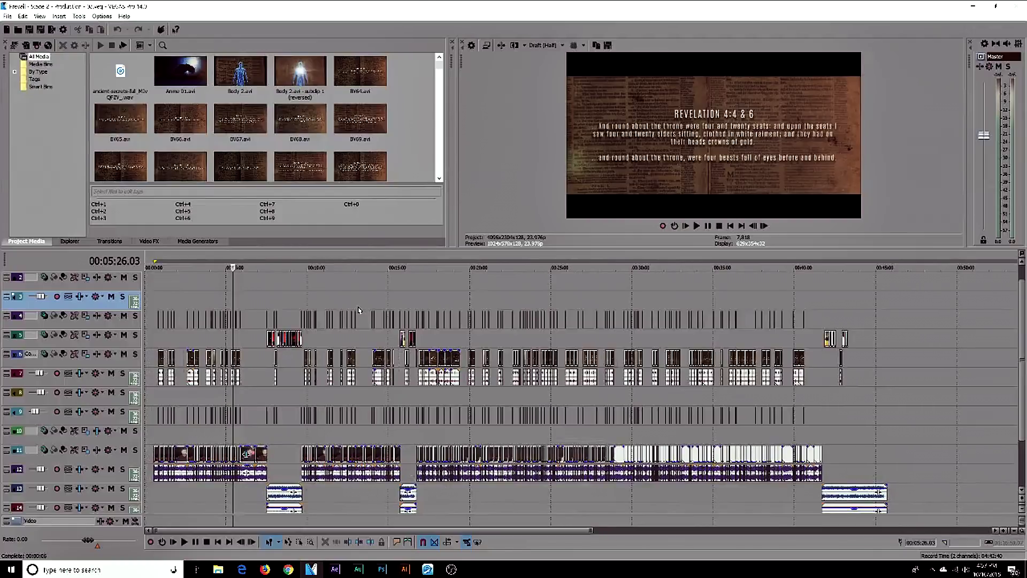
Make a time selection across the whole edit and extend its start back to 00:00:33.18
{"action": "scroll", "coordinate": [358, 309], "scroll_direction": "down", "scroll_amount": 3}
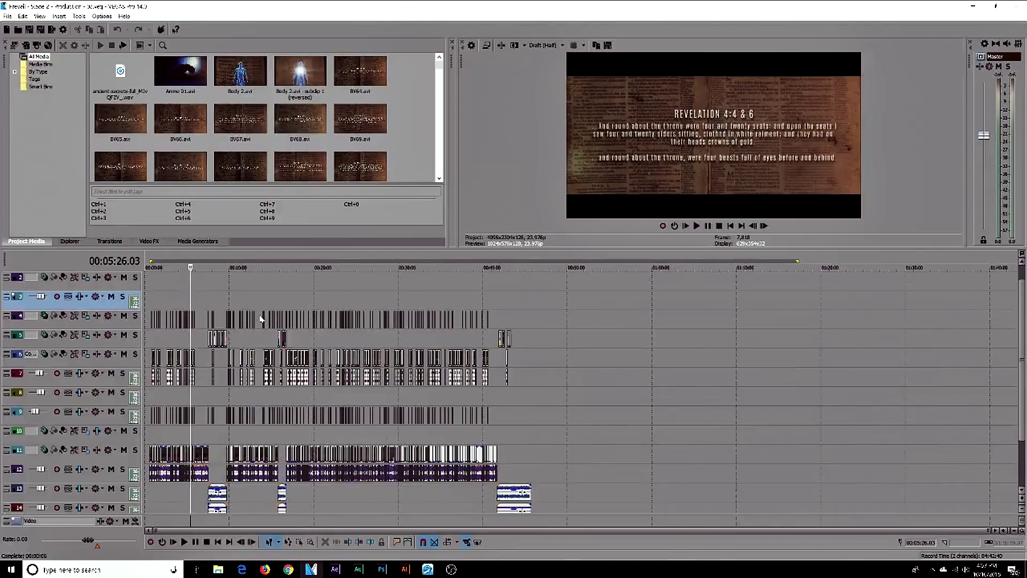
{"action": "left_click_drag", "start_coordinate": [526, 312], "coordinate": [152, 312]}
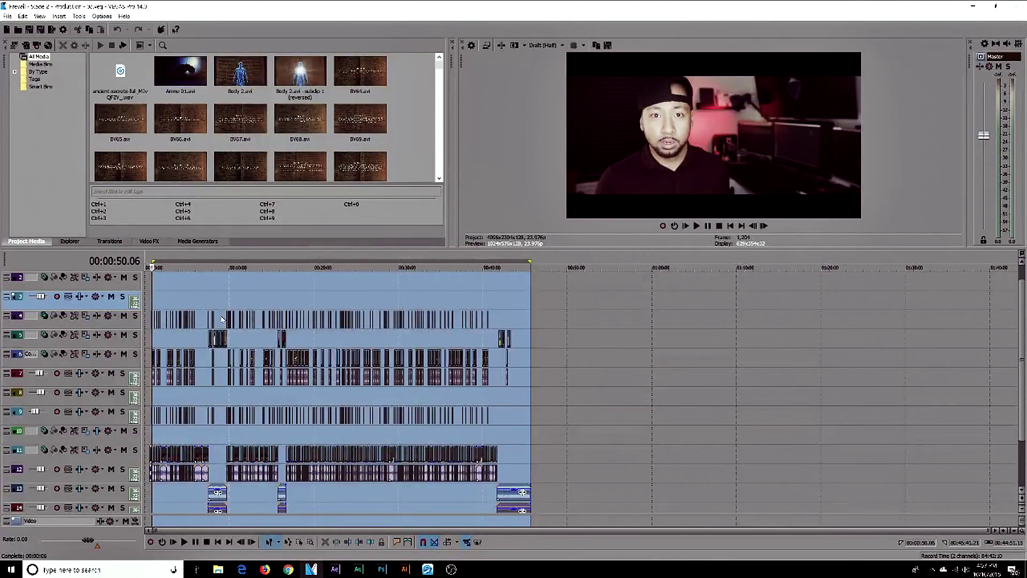
{"action": "scroll", "coordinate": [227, 321], "scroll_direction": "down", "scroll_amount": 3}
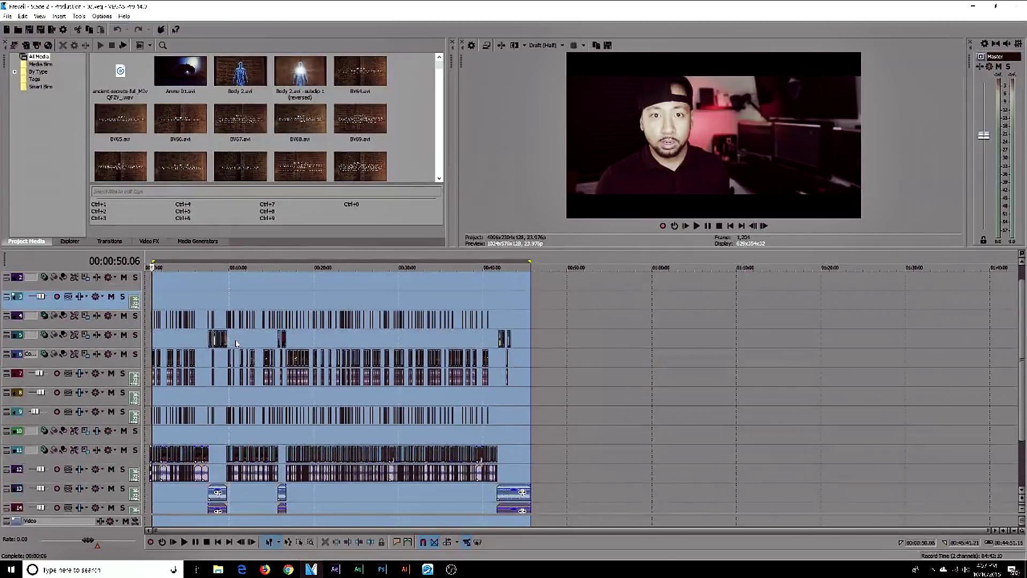
{"action": "scroll", "coordinate": [235, 337], "scroll_direction": "down", "scroll_amount": 5}
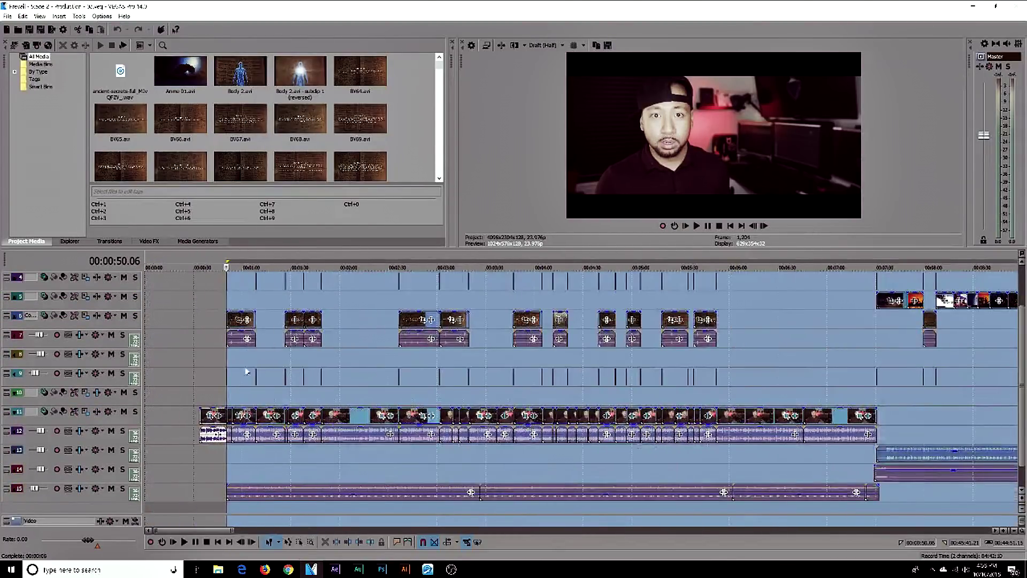
{"action": "left_click_drag", "start_coordinate": [228, 262], "coordinate": [199, 262]}
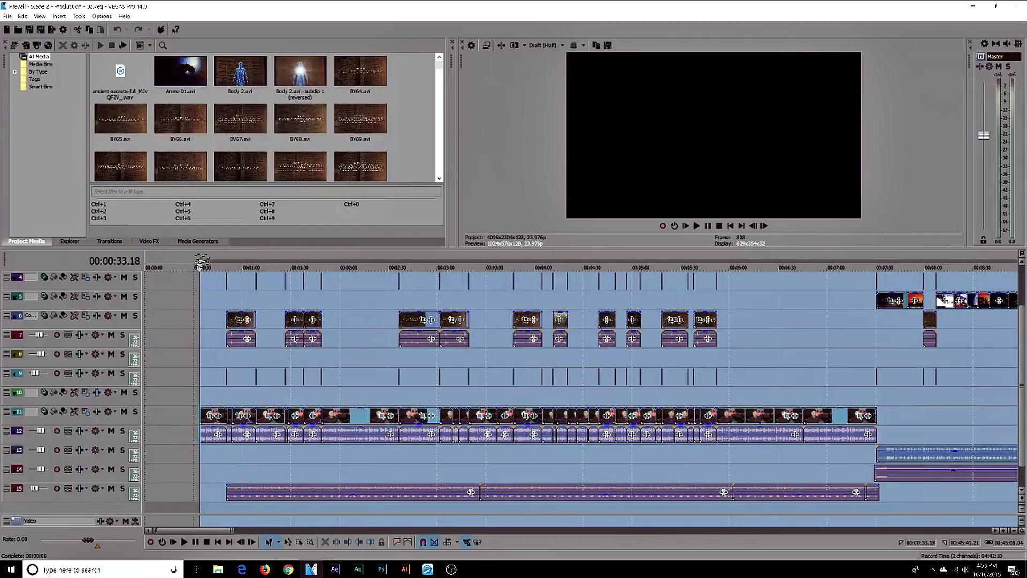
{"action": "scroll", "coordinate": [242, 357], "scroll_direction": "down", "scroll_amount": 1}
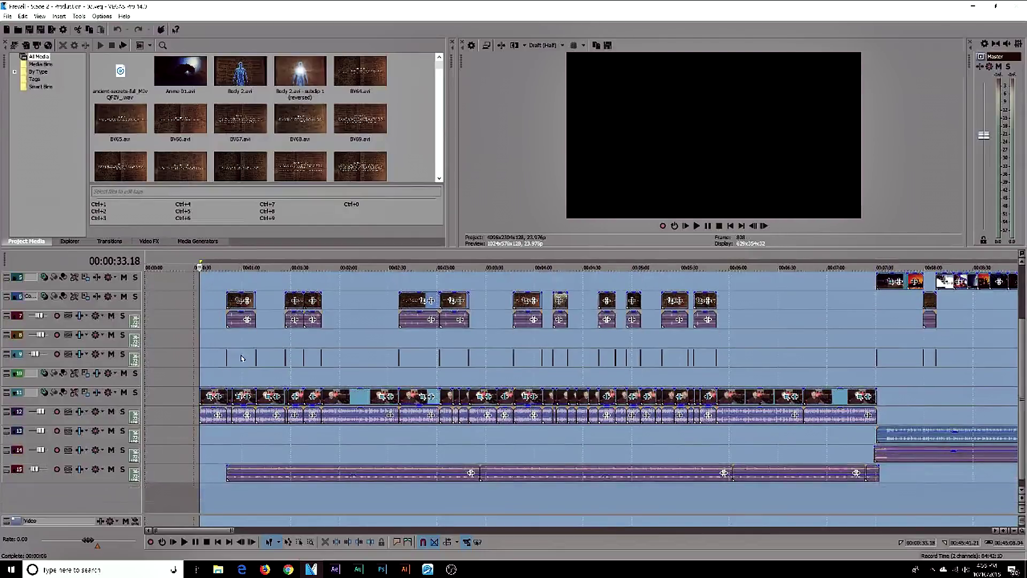
Preview the frames at the start, middle and end of the first scripture clip on track 6
{"action": "left_click", "coordinate": [226, 382]}
{"action": "scroll", "coordinate": [226, 381], "scroll_direction": "up", "scroll_amount": 4}
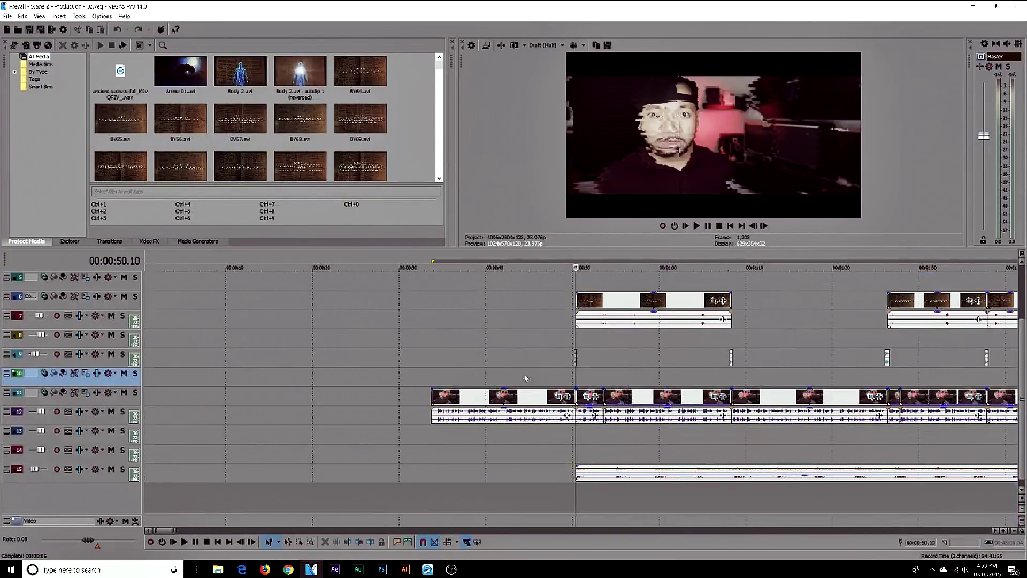
{"action": "left_click", "coordinate": [494, 373]}
{"action": "left_click", "coordinate": [580, 380]}
{"action": "left_click", "coordinate": [619, 379]}
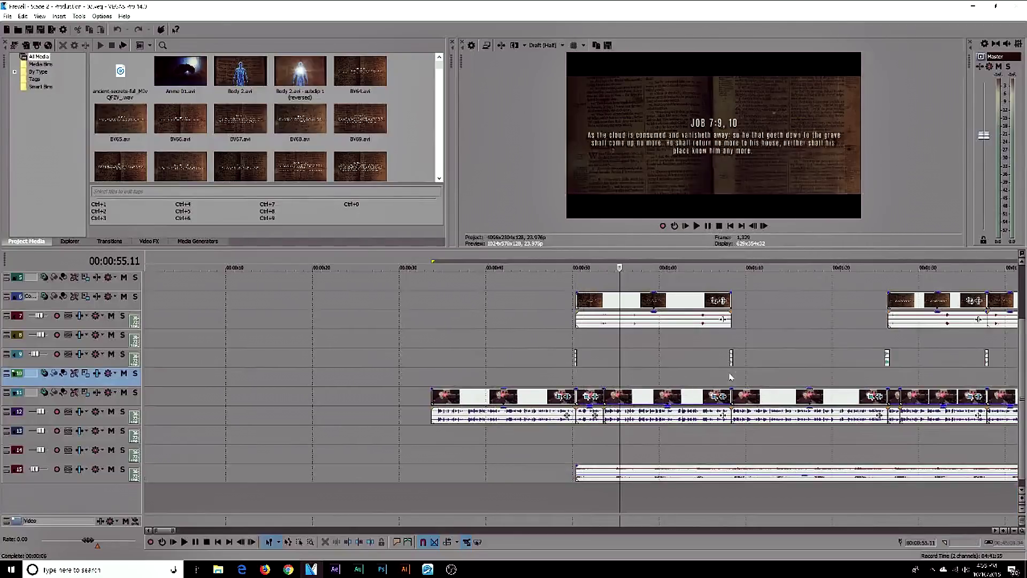
{"action": "left_click", "coordinate": [731, 380]}
Preview the cuts where the second and third scripture clips on track 6 begin and end
{"action": "scroll", "coordinate": [695, 380], "scroll_direction": "down", "scroll_amount": 2}
{"action": "left_click", "coordinate": [693, 380]}
{"action": "scroll", "coordinate": [515, 385], "scroll_direction": "down", "scroll_amount": 3}
{"action": "scroll", "coordinate": [515, 385], "scroll_direction": "up", "scroll_amount": 1}
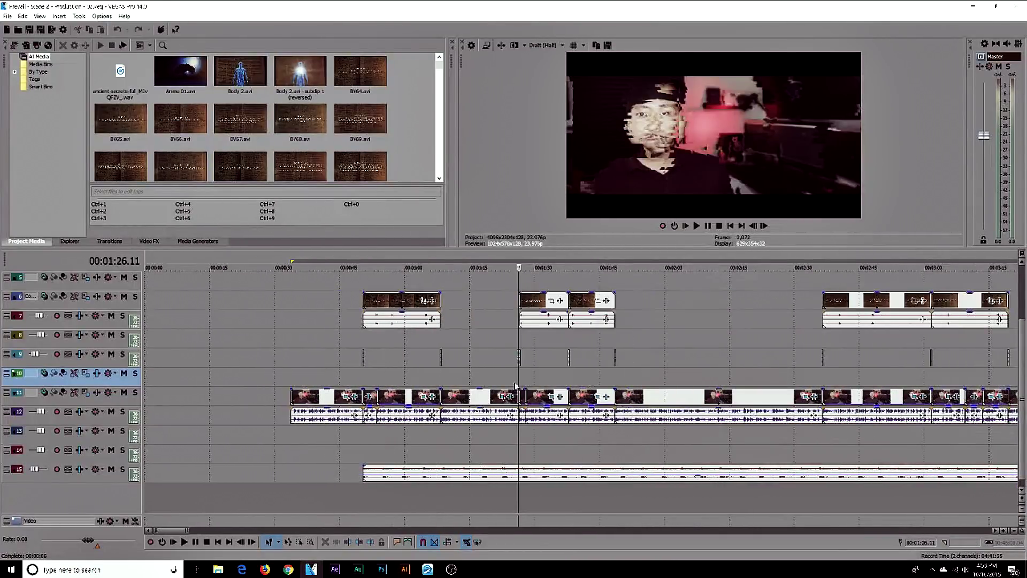
{"action": "left_click", "coordinate": [568, 377]}
{"action": "left_click", "coordinate": [616, 380]}
{"action": "scroll", "coordinate": [626, 379], "scroll_direction": "down", "scroll_amount": 2}
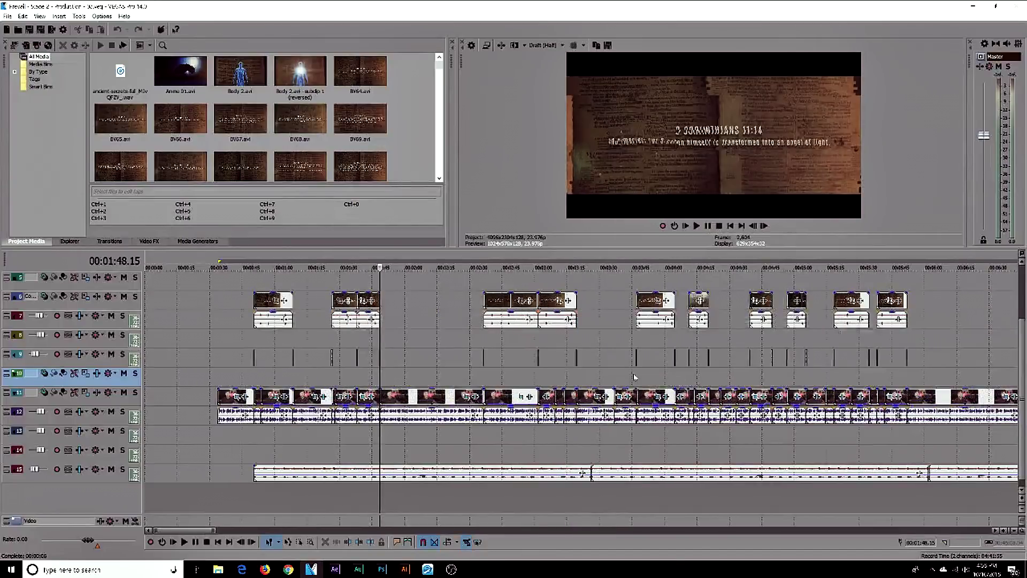
Place the playhead on the talking-head shot at 00:02:21.00 and open the first Color Curves effect of video track 10
{"action": "left_click", "coordinate": [450, 377]}
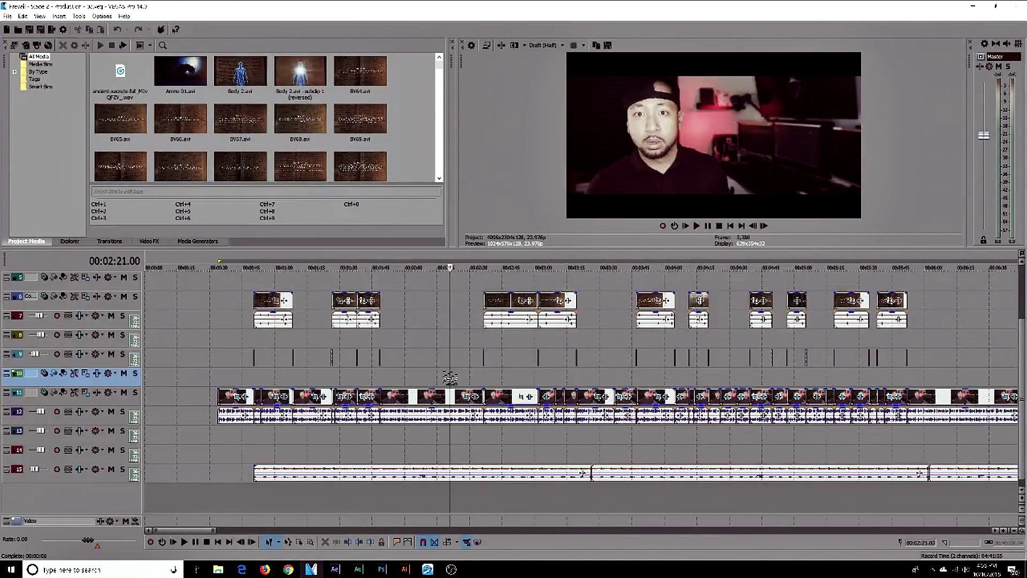
{"action": "scroll", "coordinate": [449, 377], "scroll_direction": "up", "scroll_amount": 2}
{"action": "scroll", "coordinate": [450, 377], "scroll_direction": "up", "scroll_amount": 2}
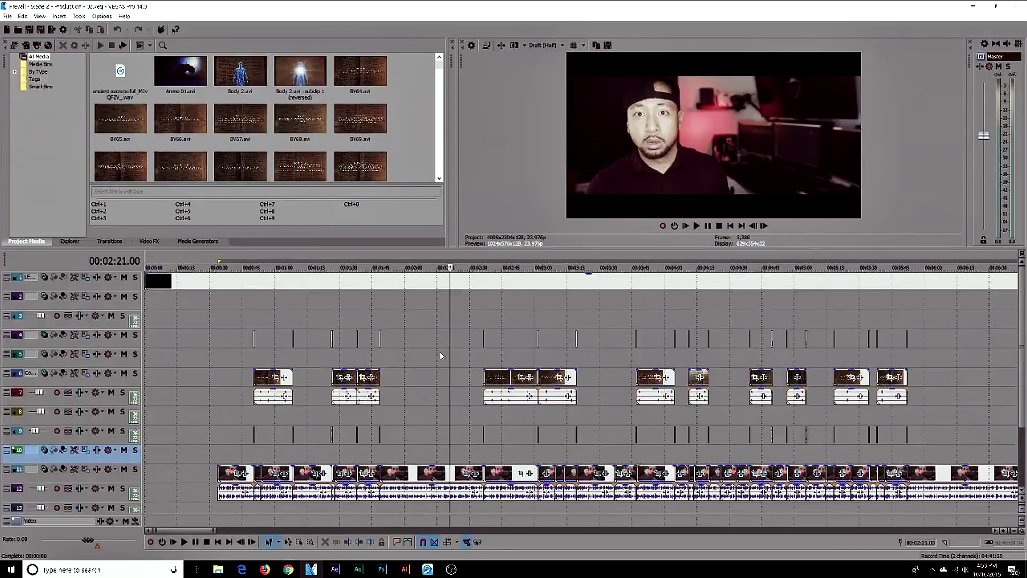
{"action": "scroll", "coordinate": [440, 355], "scroll_direction": "down", "scroll_amount": 4}
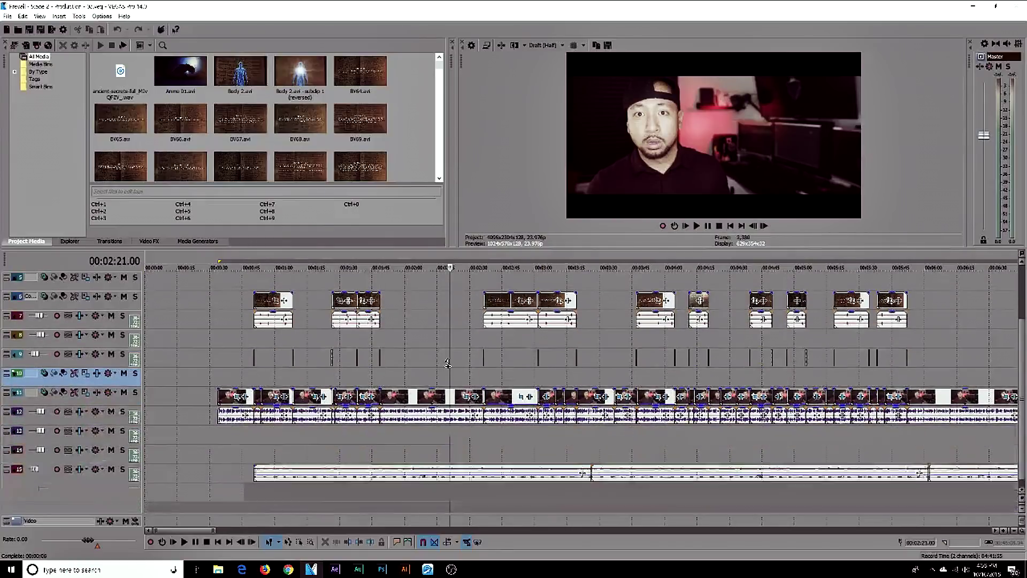
{"action": "left_click", "coordinate": [99, 373]}
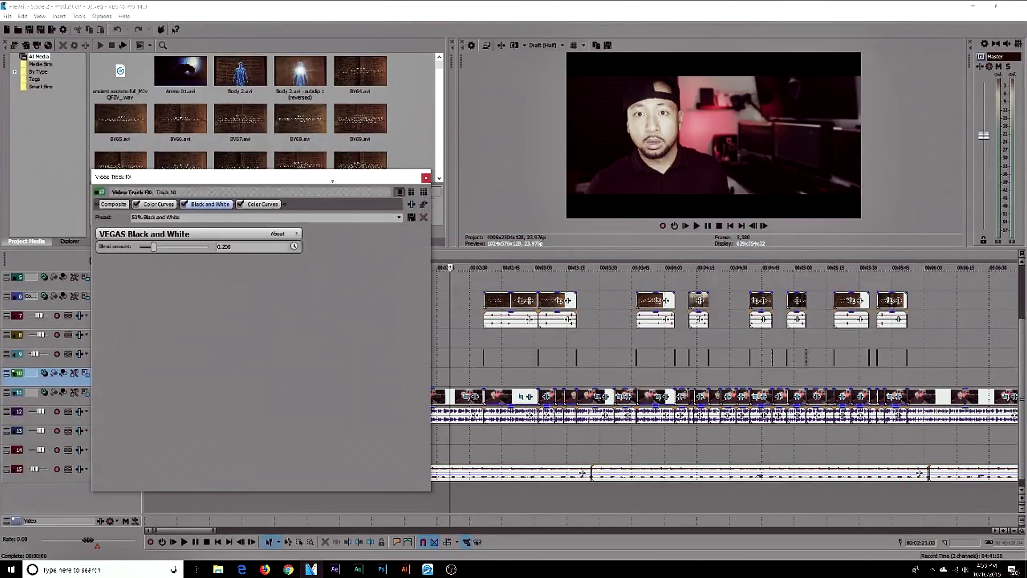
{"action": "left_click_drag", "start_coordinate": [332, 181], "coordinate": [471, 167]}
{"action": "left_click", "coordinate": [313, 195]}
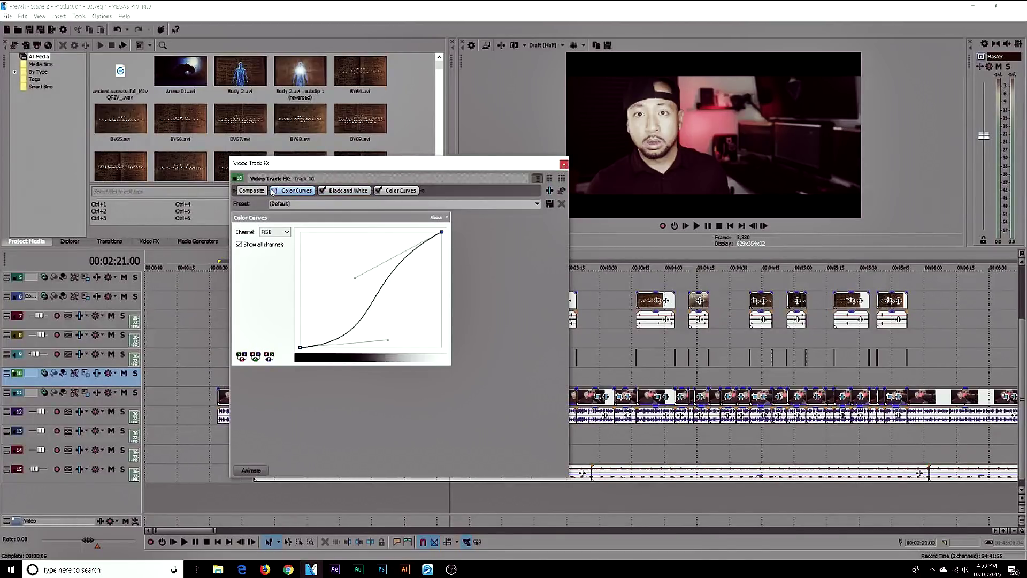
Switch track 10's Color Curves and Black and White effects off and back on to compare the picture, and close the effects window
{"action": "left_click", "coordinate": [273, 191]}
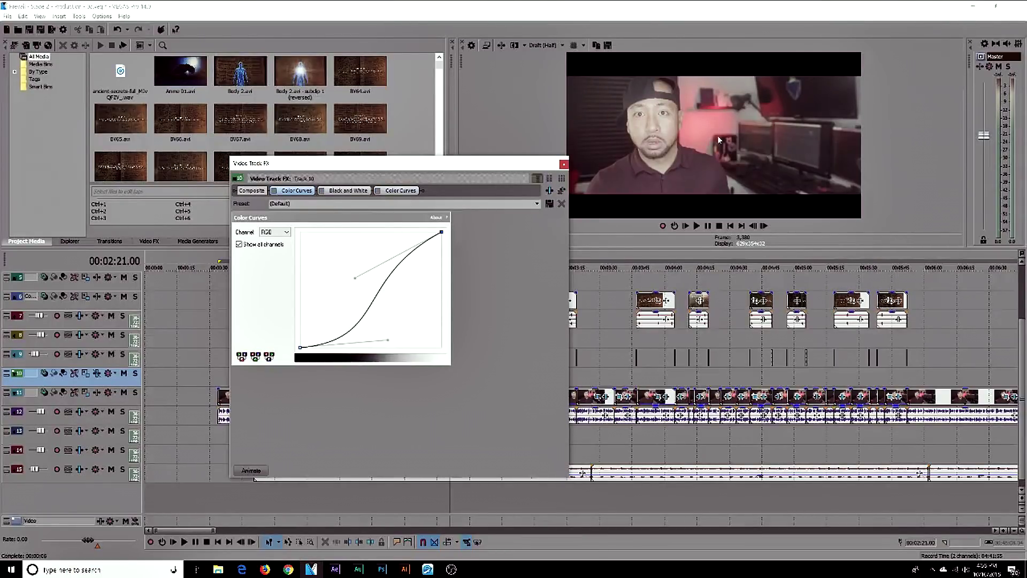
{"action": "left_click", "coordinate": [379, 191]}
{"action": "left_click", "coordinate": [274, 191]}
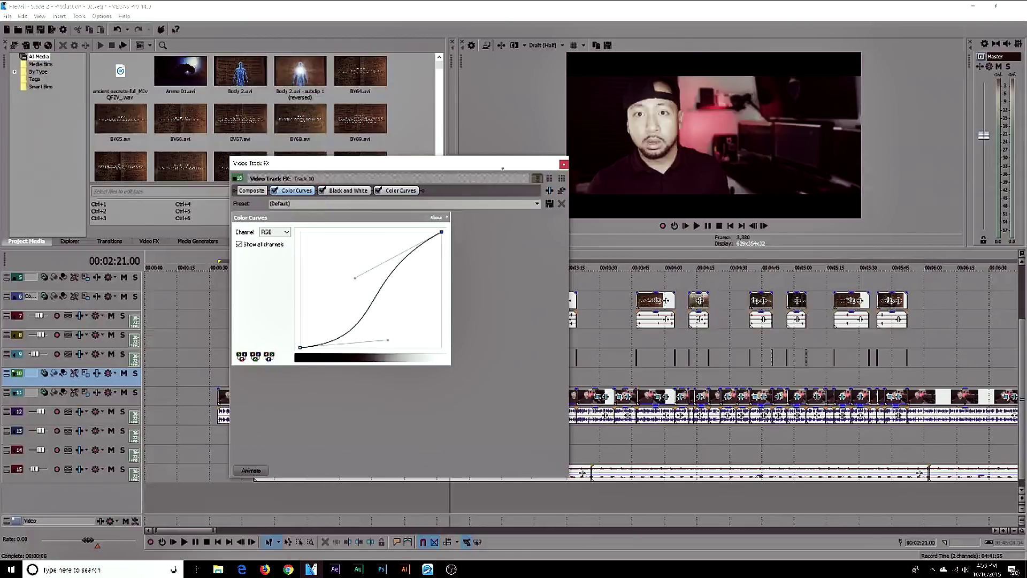
{"action": "left_click", "coordinate": [563, 165]}
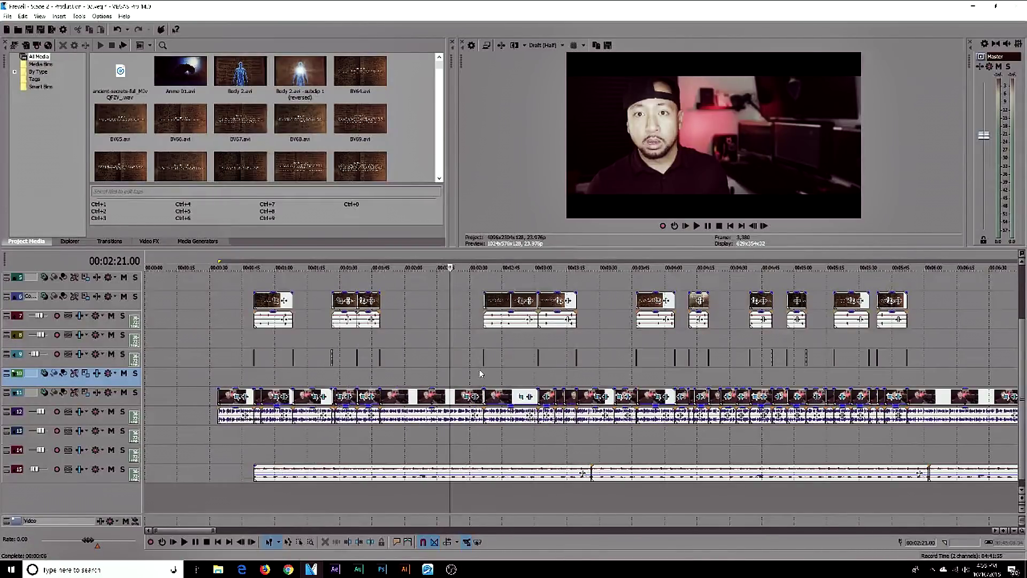
Preview the talking-head footage at 00:02:36.13 and 00:01:56.23, and inspect the effects chain on audio track 12
{"action": "left_click", "coordinate": [484, 375]}
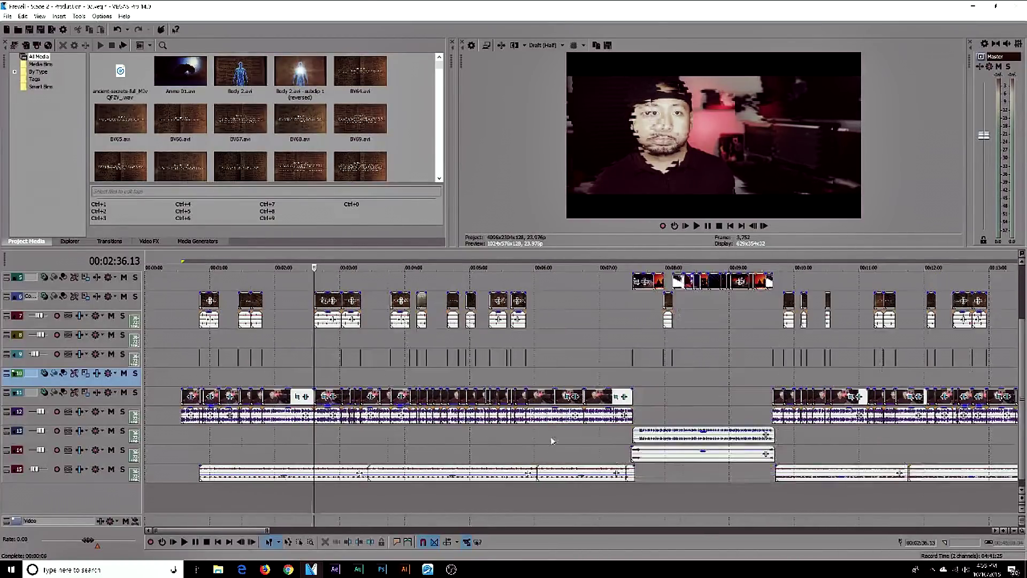
{"action": "scroll", "coordinate": [610, 429], "scroll_direction": "up", "scroll_amount": 2}
{"action": "left_click", "coordinate": [531, 431]}
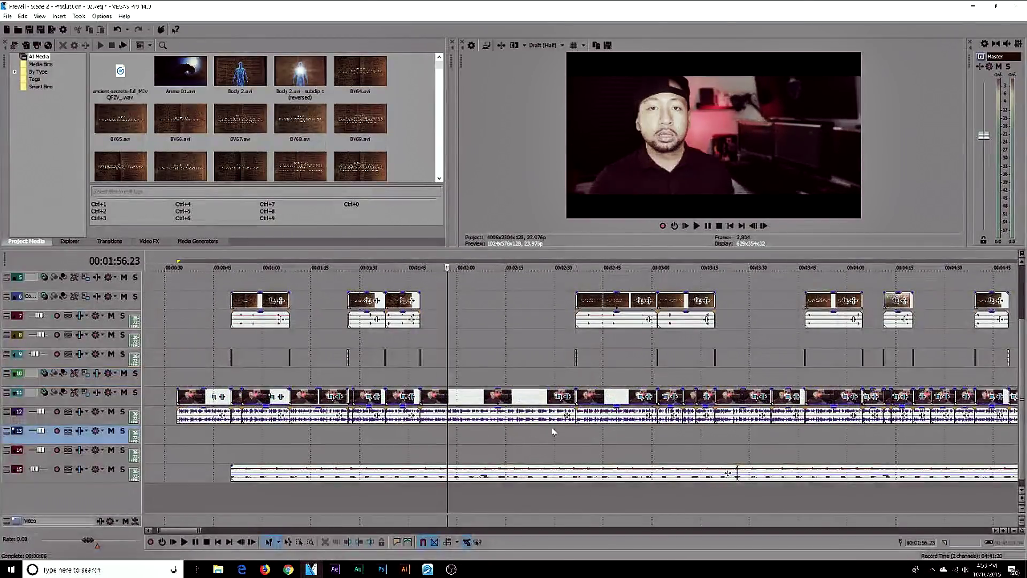
{"action": "left_click", "coordinate": [96, 414]}
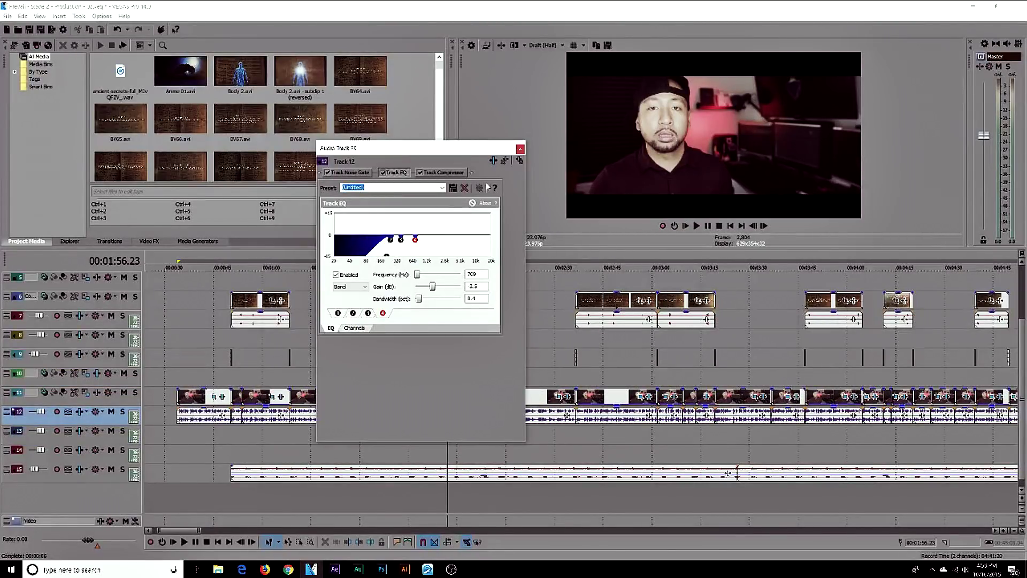
{"action": "left_click", "coordinate": [519, 149]}
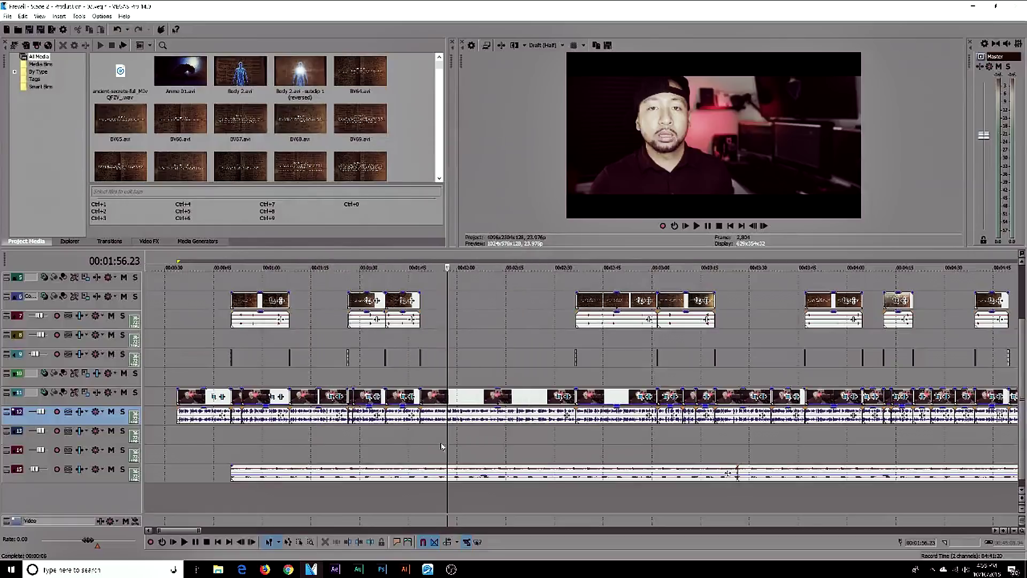
Select the time range of the whole edit again, starting at 00:00:33.18
{"action": "scroll", "coordinate": [507, 438], "scroll_direction": "down", "scroll_amount": 6}
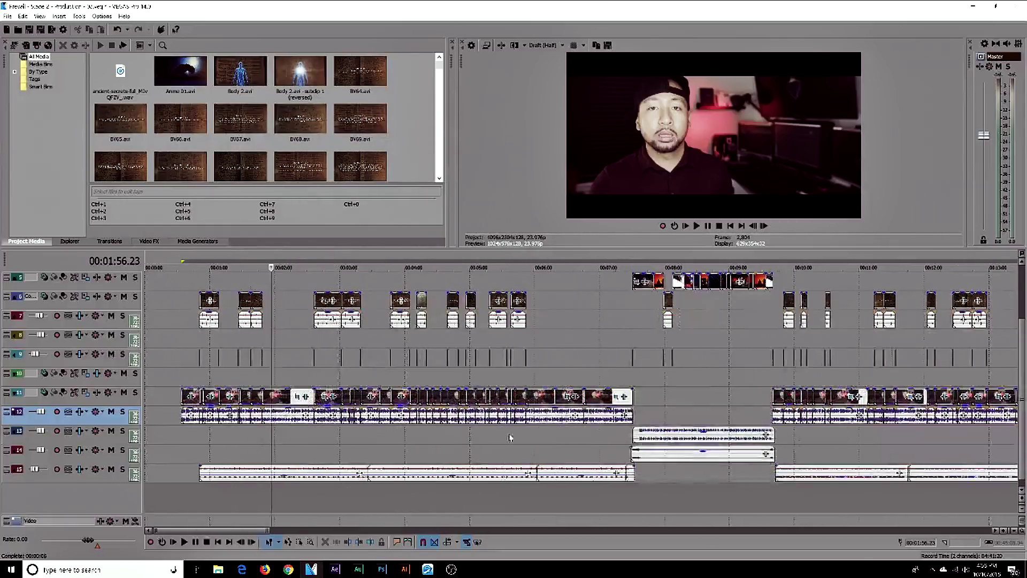
{"action": "scroll", "coordinate": [507, 439], "scroll_direction": "down", "scroll_amount": 2}
{"action": "scroll", "coordinate": [514, 434], "scroll_direction": "up", "scroll_amount": 4}
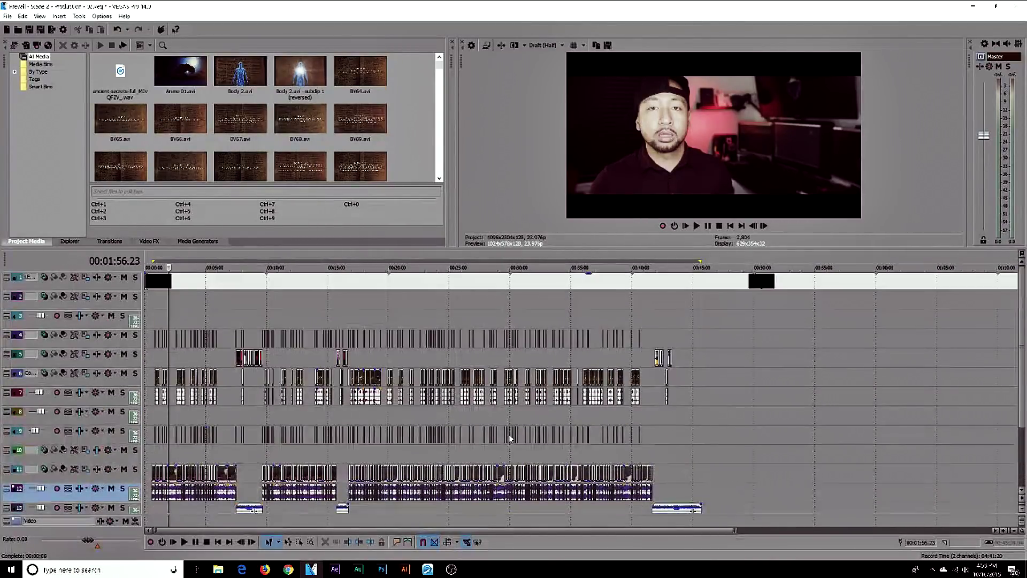
{"action": "scroll", "coordinate": [608, 380], "scroll_direction": "down", "scroll_amount": 3}
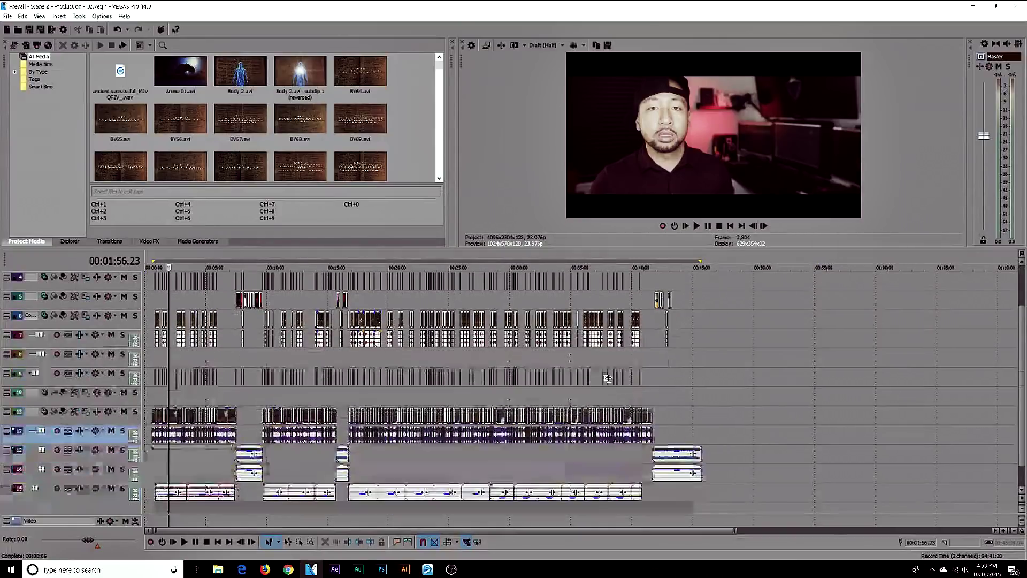
{"action": "key", "text": "ctrl+a"}
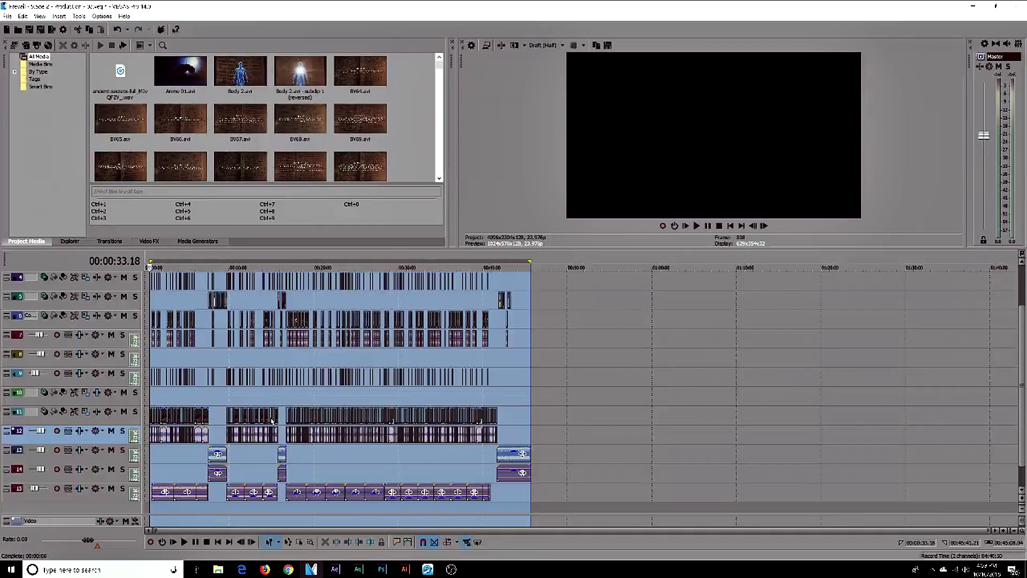
Preview frames of the first animated section on track 5, ending at 00:09:23.10
{"action": "scroll", "coordinate": [491, 380], "scroll_direction": "up", "scroll_amount": 2}
{"action": "scroll", "coordinate": [493, 385], "scroll_direction": "up", "scroll_amount": 2}
{"action": "scroll", "coordinate": [493, 385], "scroll_direction": "up", "scroll_amount": 1}
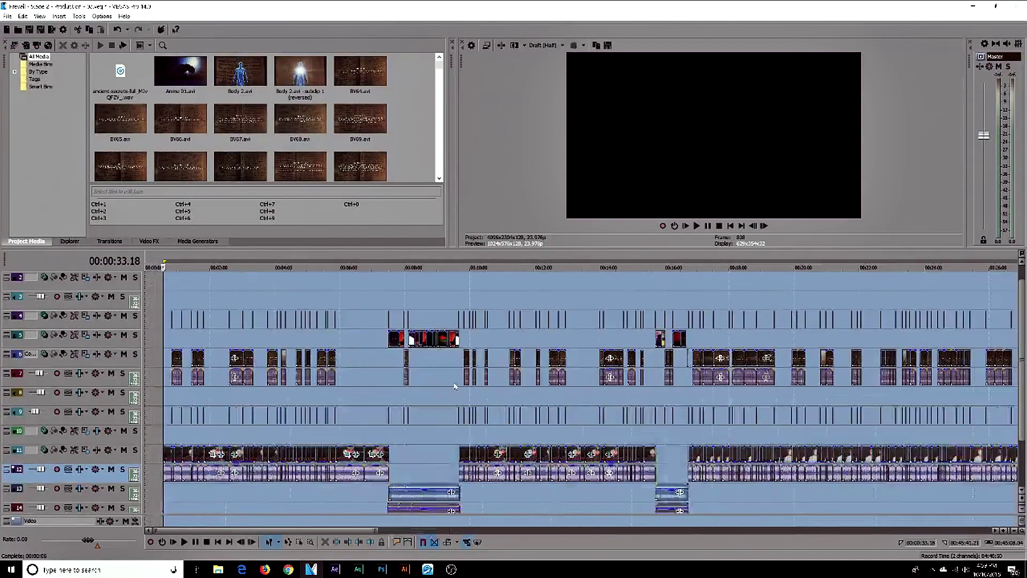
{"action": "left_click", "coordinate": [496, 357]}
{"action": "left_click", "coordinate": [428, 342]}
{"action": "scroll", "coordinate": [428, 343], "scroll_direction": "up", "scroll_amount": 2}
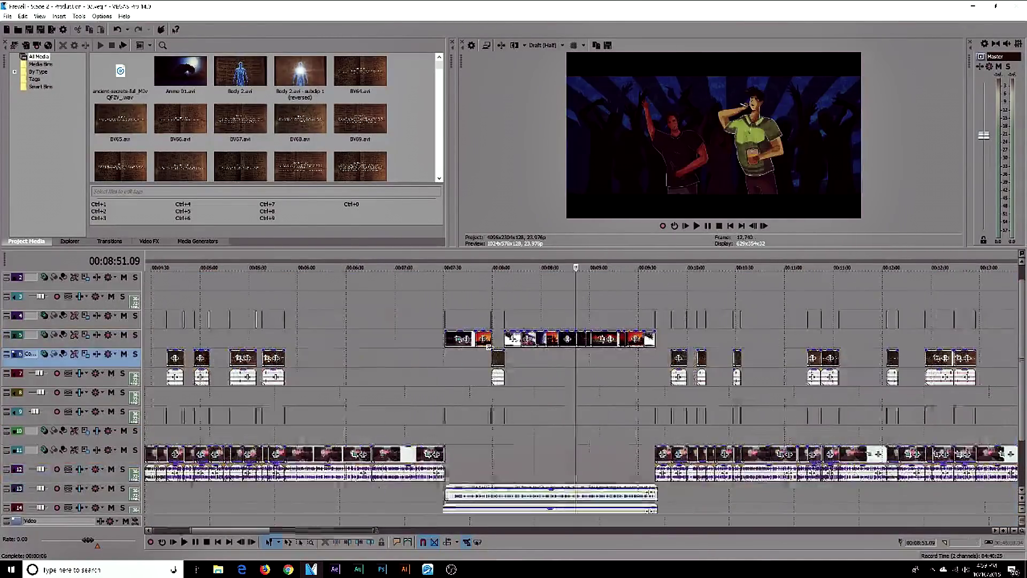
{"action": "left_click", "coordinate": [603, 323]}
{"action": "left_click", "coordinate": [629, 323]}
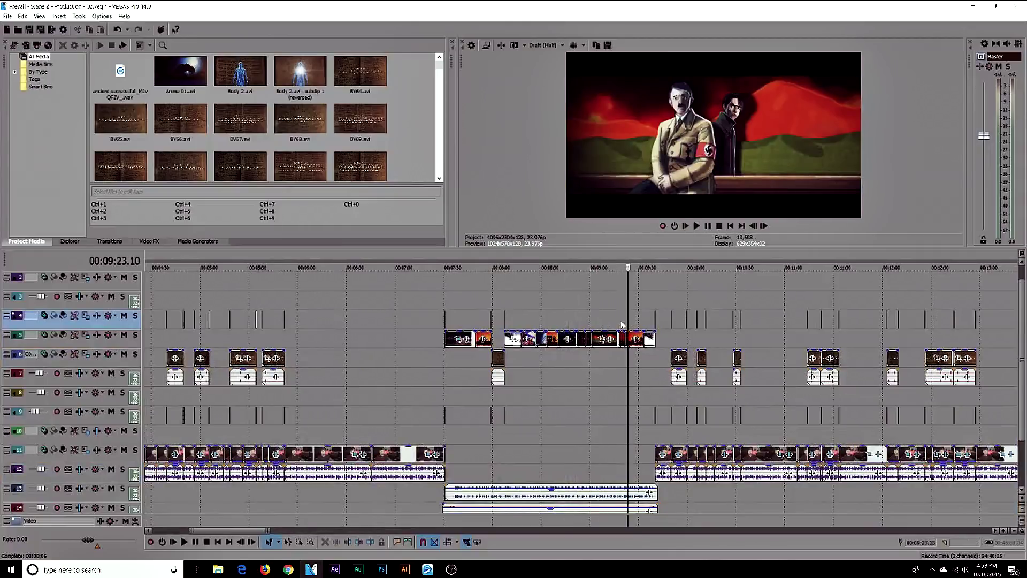
Preview the second animated section on track 5 at 00:15:53.22
{"action": "scroll", "coordinate": [543, 332], "scroll_direction": "down", "scroll_amount": 2}
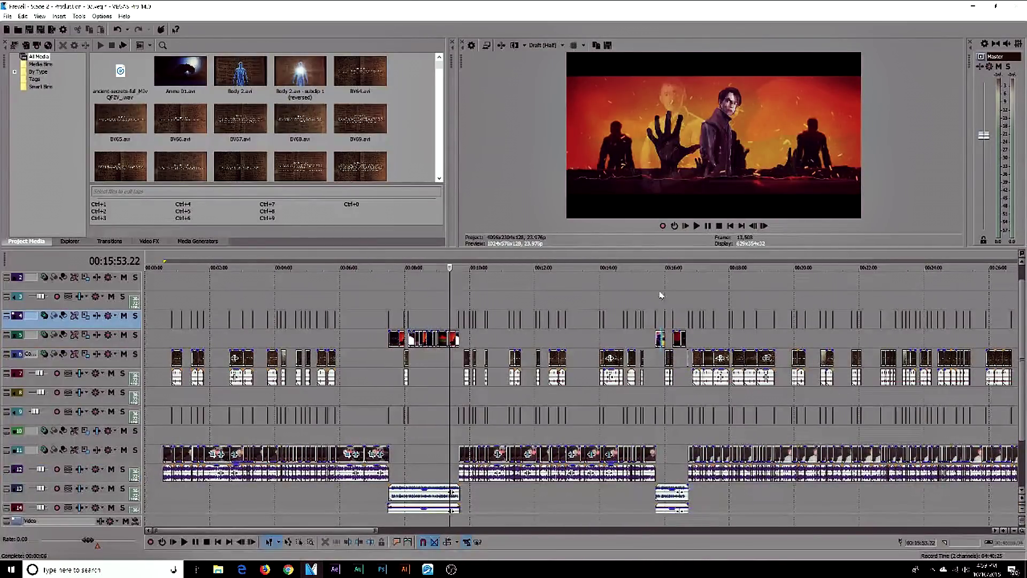
{"action": "left_click", "coordinate": [665, 295]}
{"action": "scroll", "coordinate": [668, 321], "scroll_direction": "right", "scroll_amount": 3}
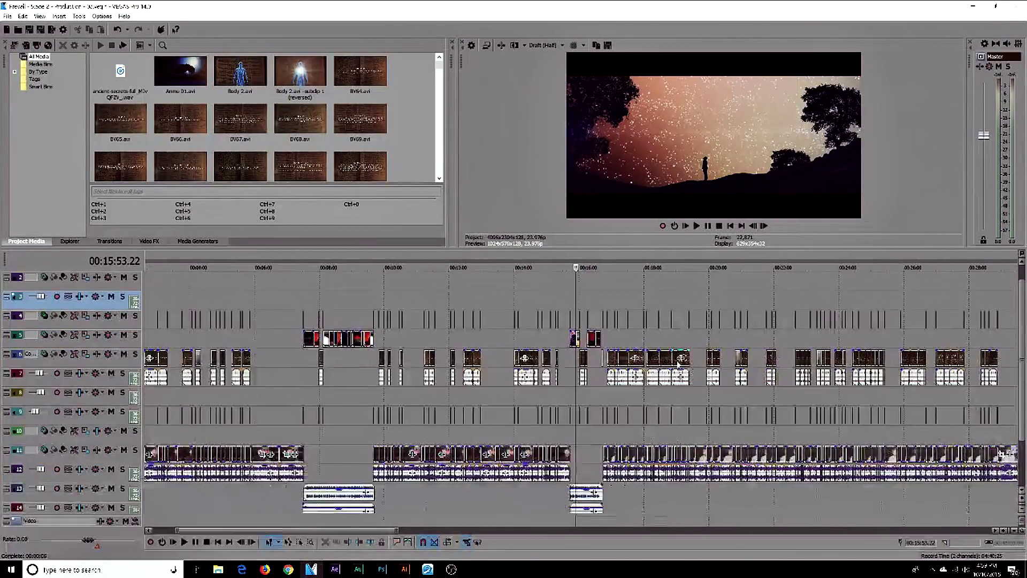
Using the Selection Edit tool, select the scripture clips and their audio on tracks 6 and 7 from after the first animated section onward
{"action": "scroll", "coordinate": [679, 363], "scroll_direction": "down", "scroll_amount": 3}
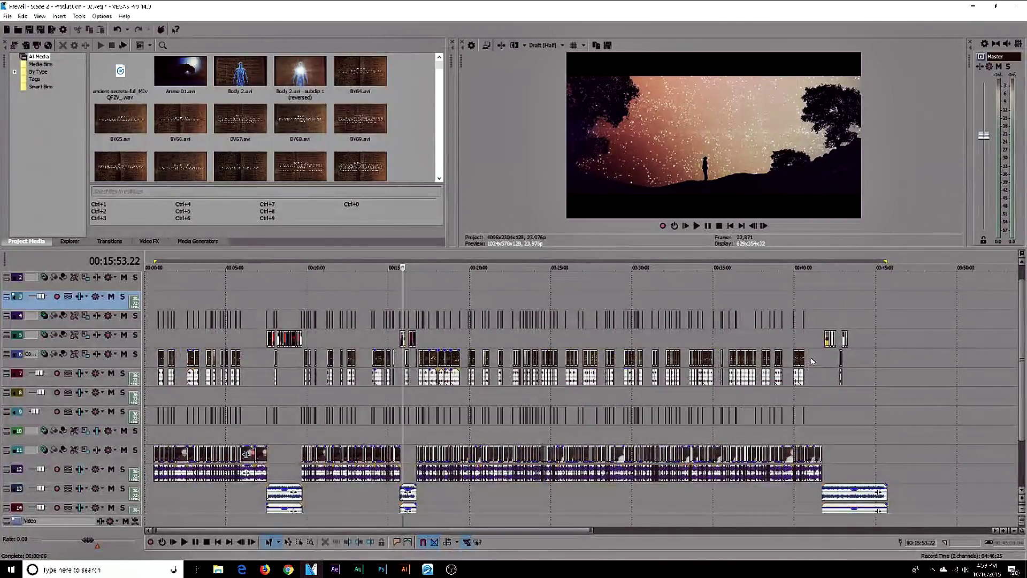
{"action": "left_click", "coordinate": [300, 541]}
{"action": "left_click_drag", "start_coordinate": [805, 359], "coordinate": [414, 377]}
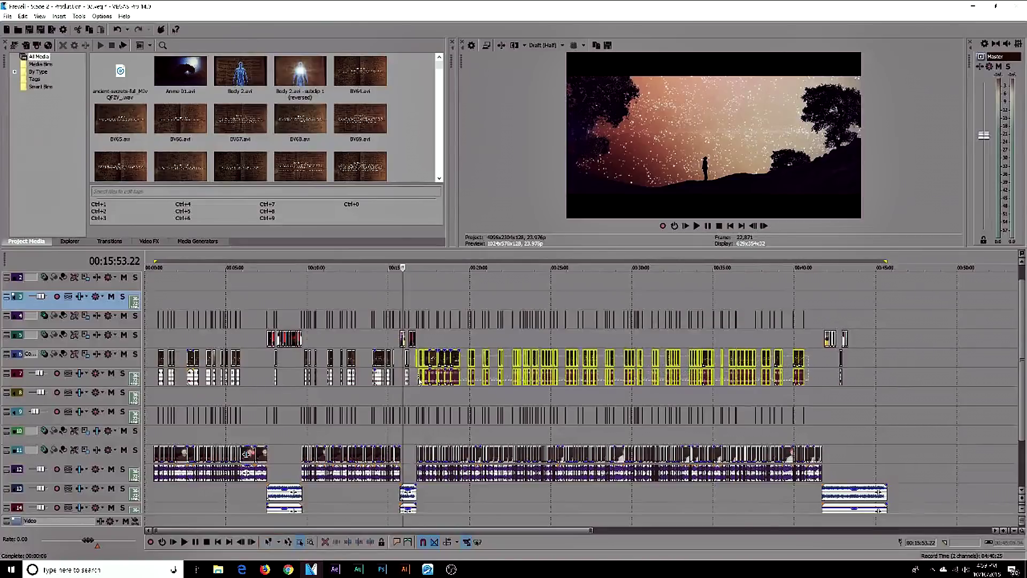
{"action": "scroll", "coordinate": [484, 345], "scroll_direction": "up", "scroll_amount": 2}
{"action": "scroll", "coordinate": [484, 345], "scroll_direction": "up", "scroll_amount": 2}
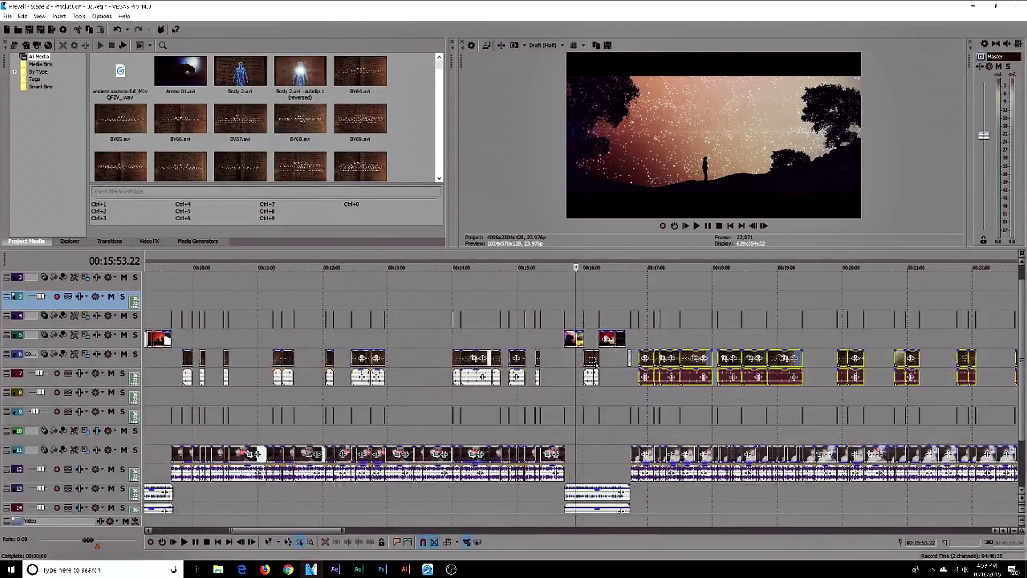
{"action": "left_click_drag", "start_coordinate": [178, 364], "coordinate": [608, 401]}
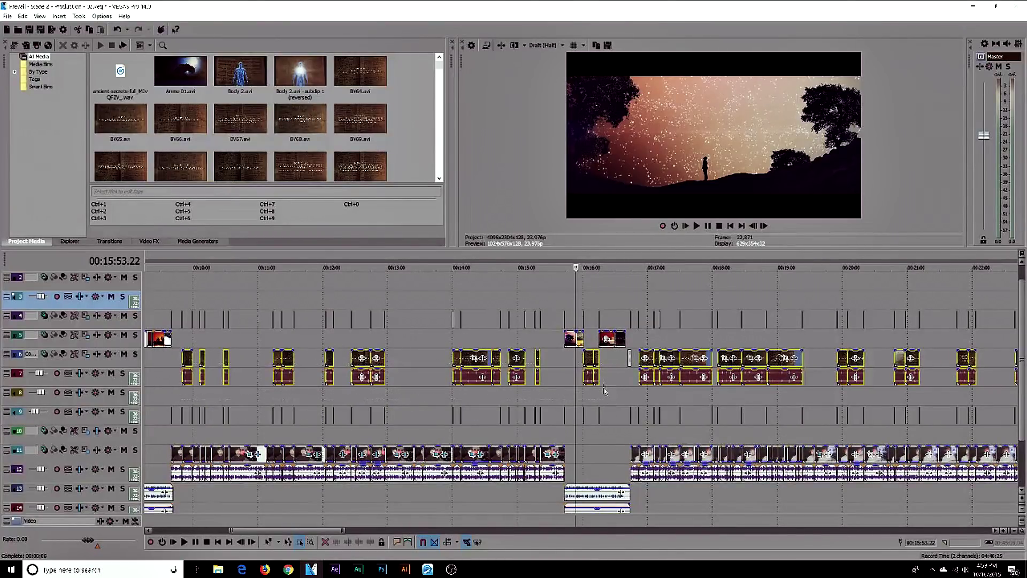
Extend the selection of scripture clips and their audio on tracks 6 and 7 back to before the first animated section
{"action": "scroll", "coordinate": [522, 401], "scroll_direction": "down", "scroll_amount": 3}
{"action": "left_click_drag", "start_coordinate": [352, 361], "coordinate": [260, 385]}
{"action": "scroll", "coordinate": [260, 385], "scroll_direction": "down", "scroll_amount": 3}
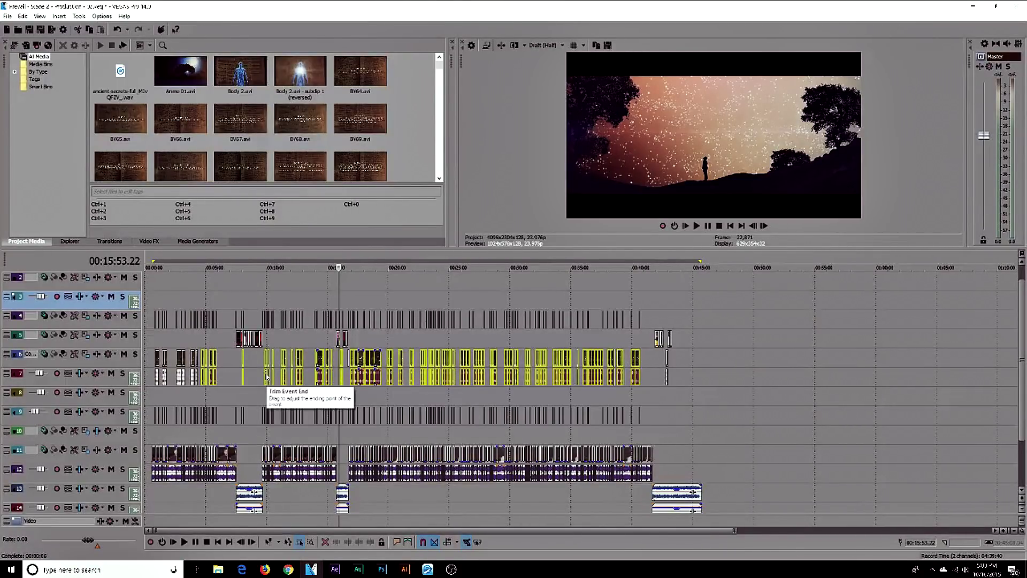
From 00:41:34.10, select the talking-head footage and its audio on tracks 11 and 12 back to about 00:22:00
{"action": "left_click", "coordinate": [651, 359]}
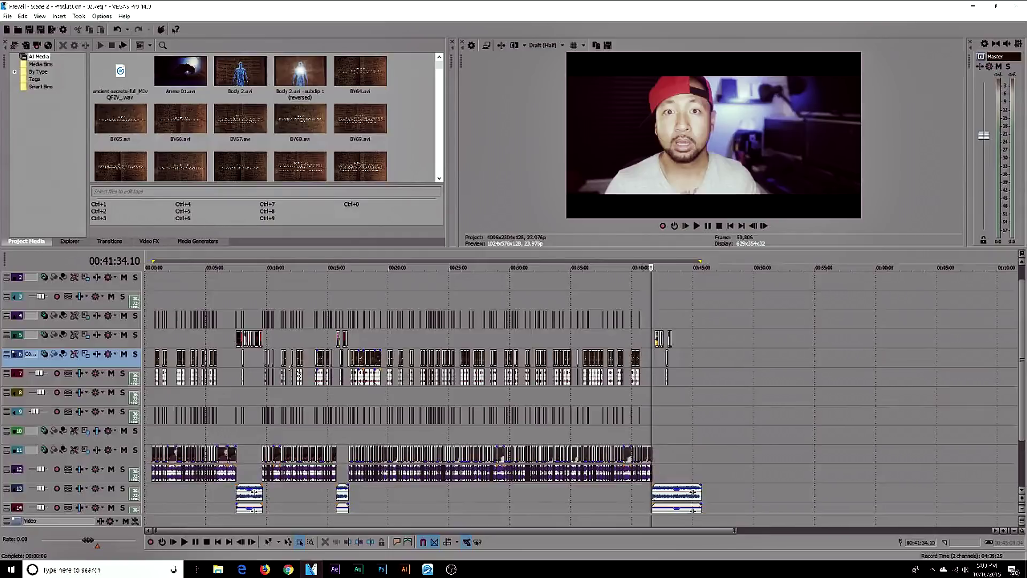
{"action": "scroll", "coordinate": [518, 408], "scroll_direction": "up", "scroll_amount": 5}
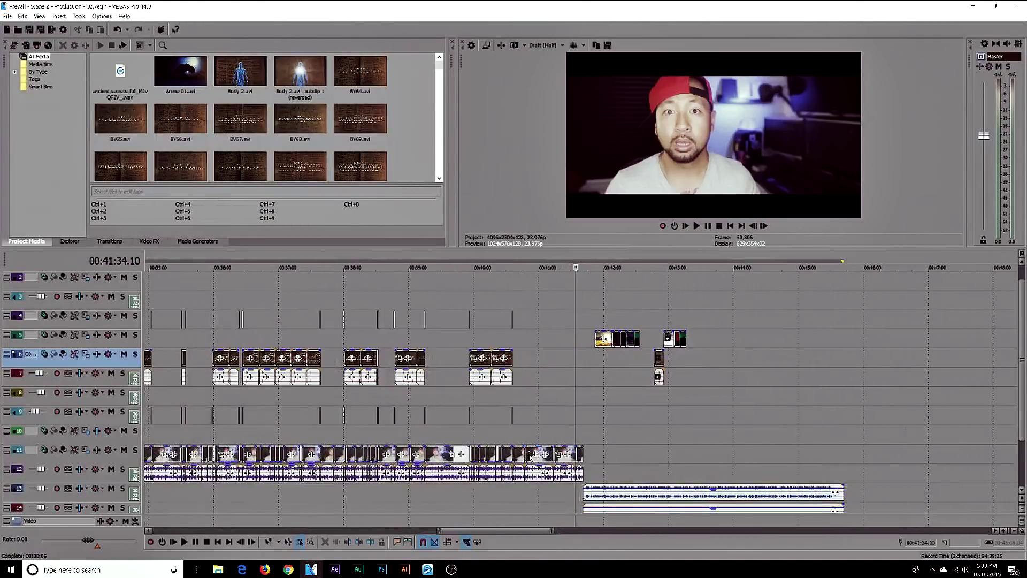
{"action": "scroll", "coordinate": [392, 443], "scroll_direction": "down", "scroll_amount": 2}
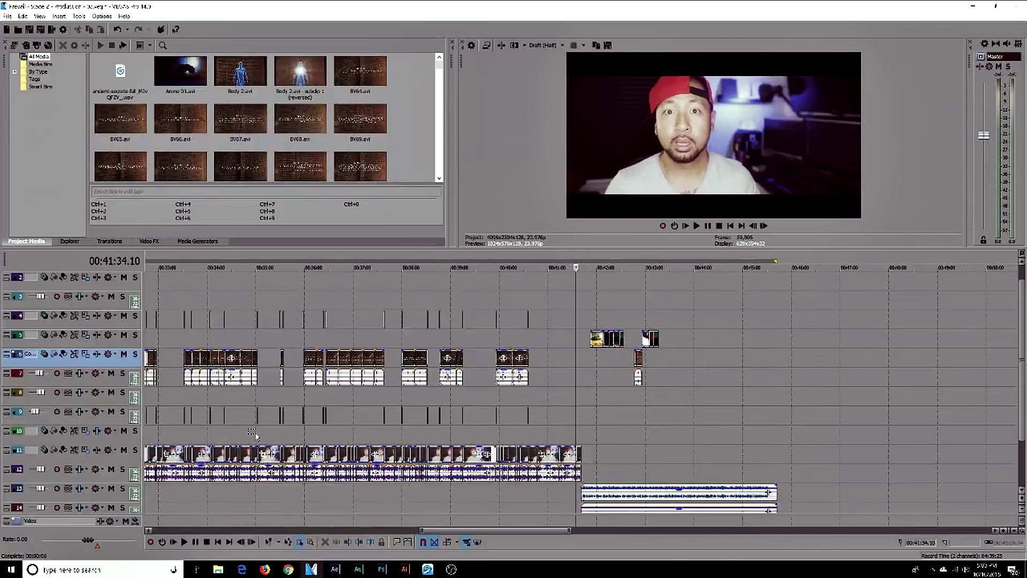
{"action": "left_click_drag", "start_coordinate": [617, 446], "coordinate": [119, 476]}
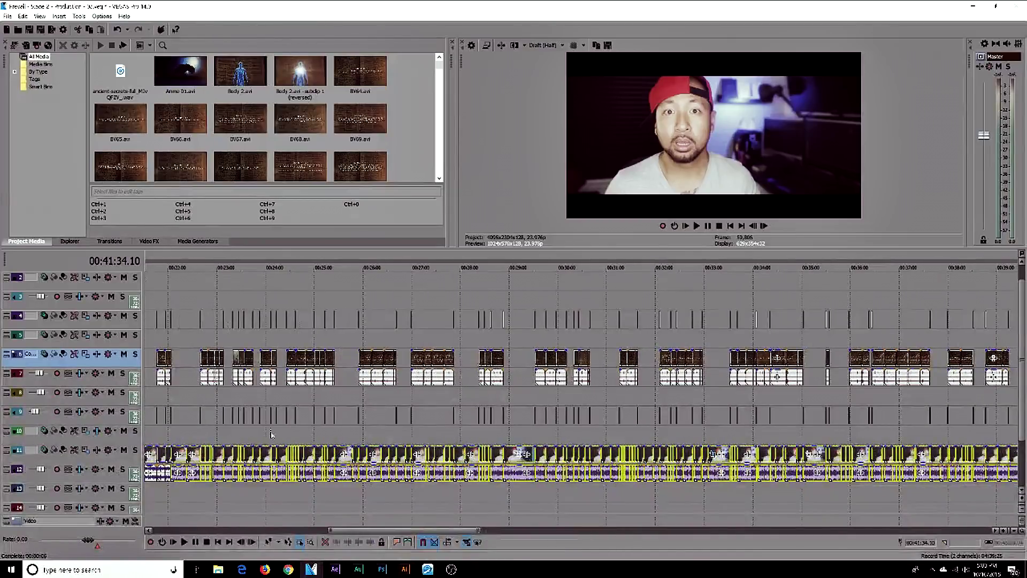
{"action": "scroll", "coordinate": [301, 437], "scroll_direction": "down", "scroll_amount": 5}
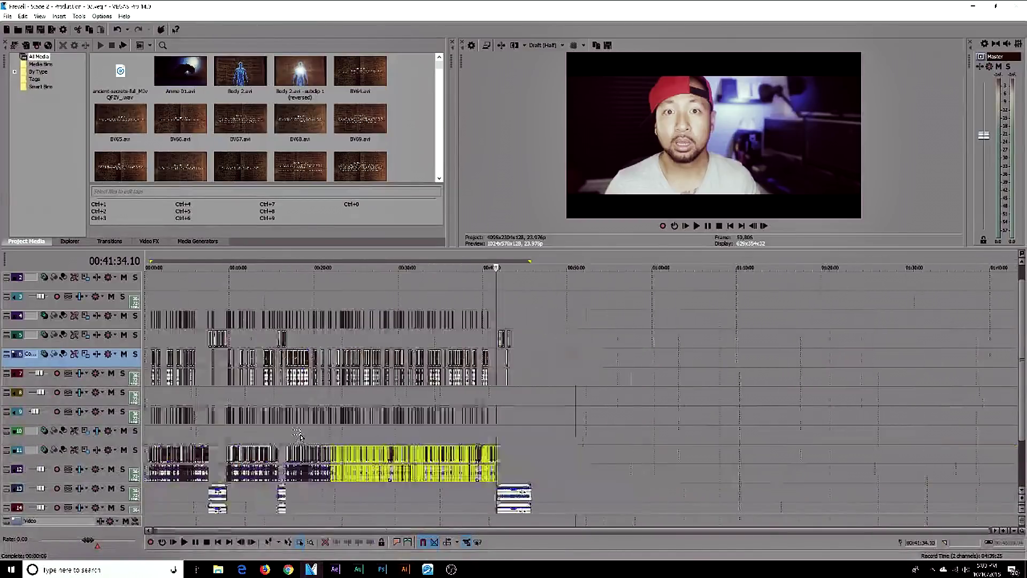
Clear the selection and preview the end of the talking-head footage at 00:41:13.17
{"action": "left_click", "coordinate": [493, 434]}
{"action": "scroll", "coordinate": [494, 435], "scroll_direction": "up", "scroll_amount": 2}
{"action": "scroll", "coordinate": [493, 434], "scroll_direction": "up", "scroll_amount": 4}
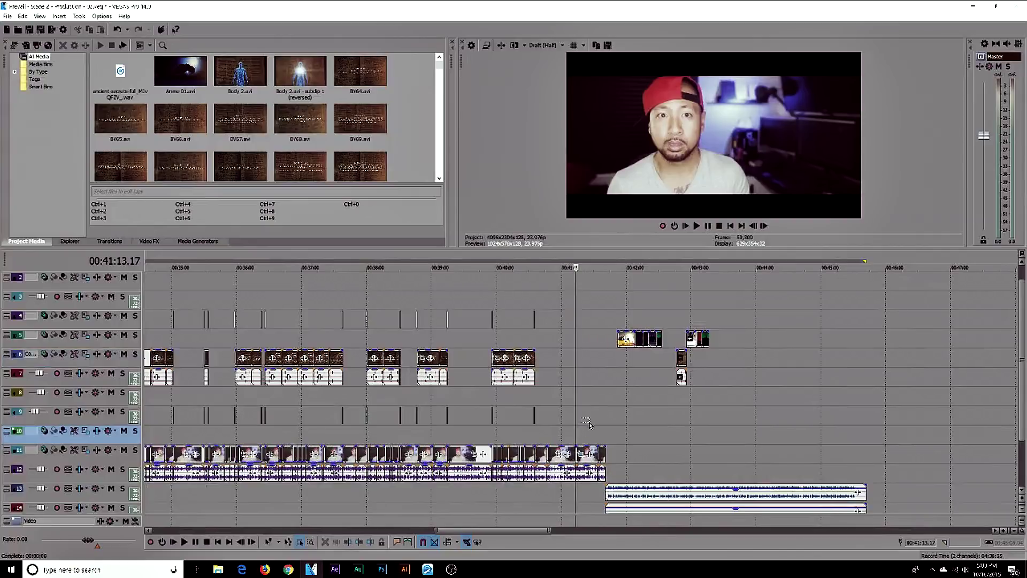
{"action": "scroll", "coordinate": [609, 415], "scroll_direction": "down", "scroll_amount": 4}
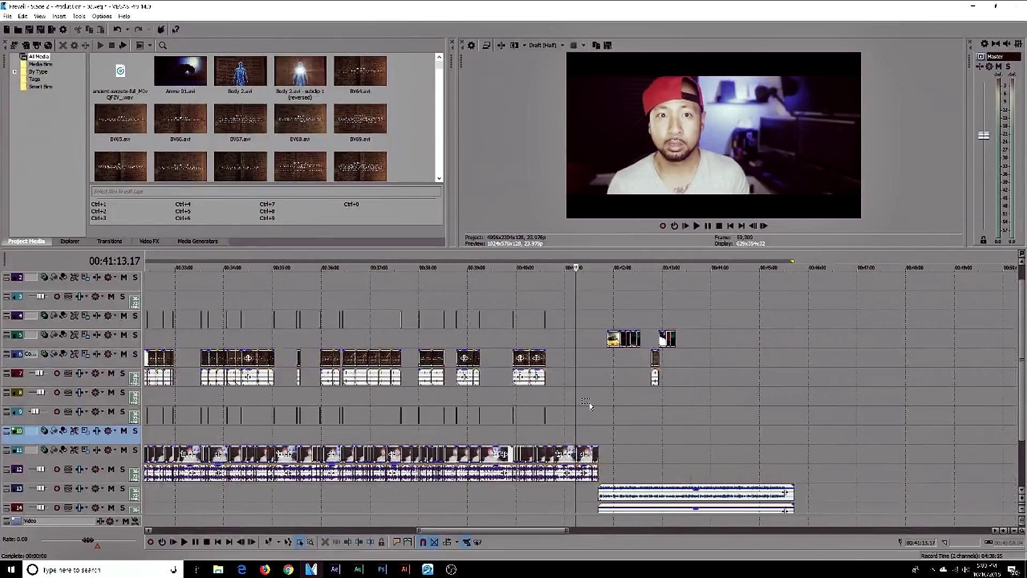
Preview the closing animated clips on track 5 at several points, including 00:42:24.12, ending at 00:43:09.17
{"action": "scroll", "coordinate": [620, 347], "scroll_direction": "up", "scroll_amount": 4}
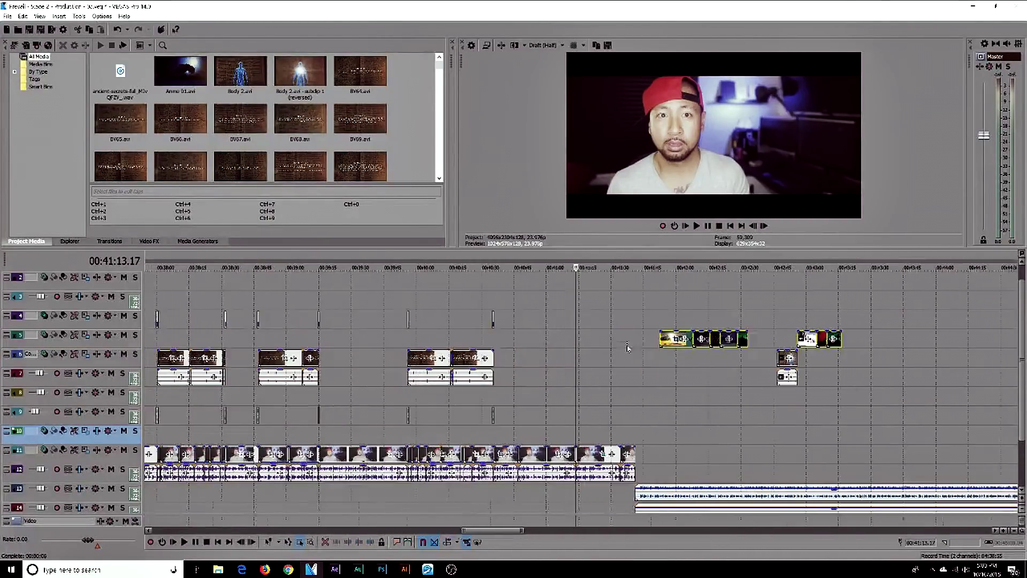
{"action": "left_click", "coordinate": [680, 320]}
{"action": "left_click", "coordinate": [694, 318]}
{"action": "left_click", "coordinate": [701, 319]}
{"action": "left_click", "coordinate": [728, 319]}
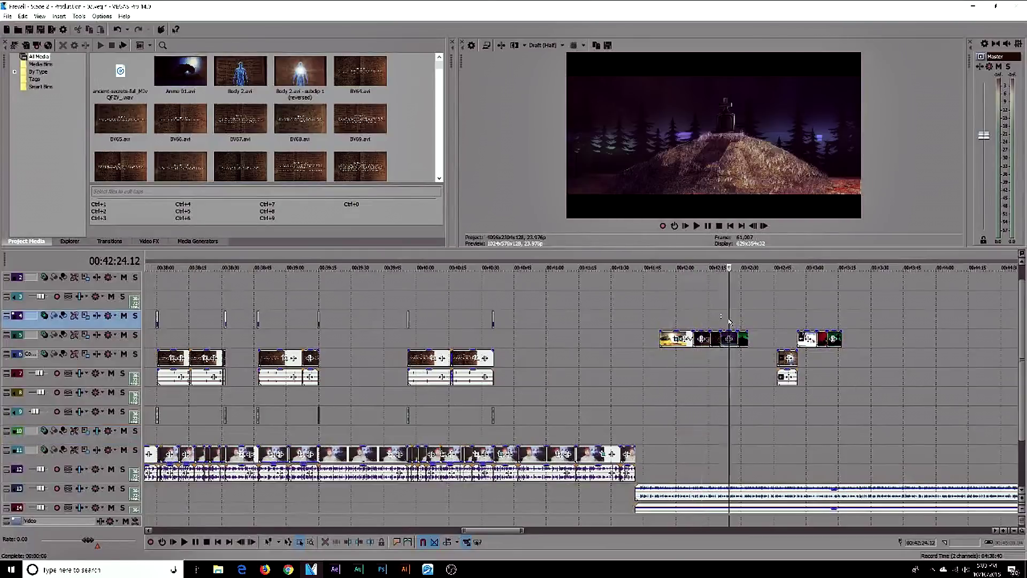
{"action": "left_click", "coordinate": [827, 305]}
{"action": "scroll", "coordinate": [433, 338], "scroll_direction": "down", "scroll_amount": 2}
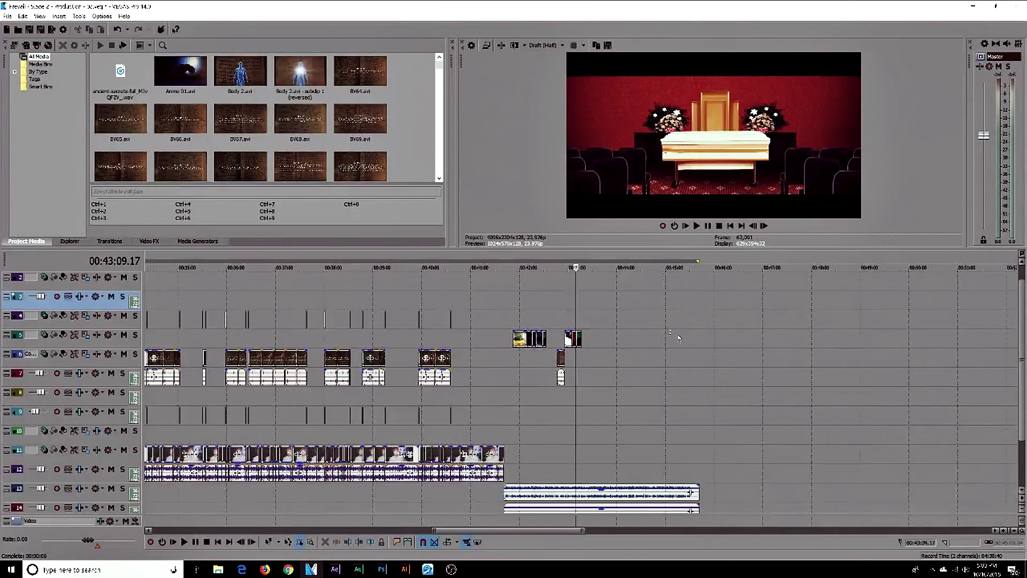
{"action": "scroll", "coordinate": [518, 338], "scroll_direction": "down", "scroll_amount": 5}
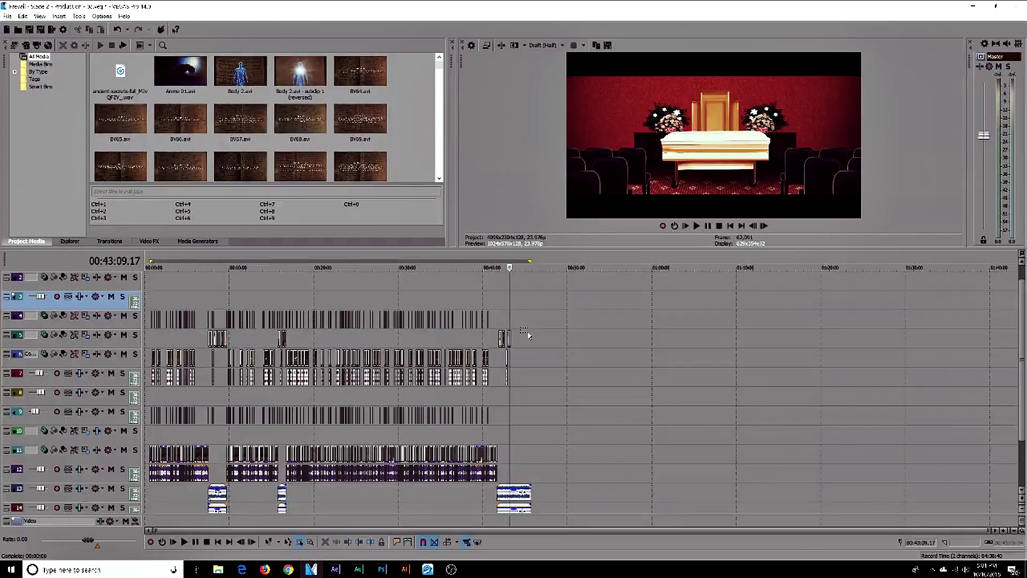
Open the recent project Prevail - Stage 3 - Production - 01.veg without saving changes to the current one
{"action": "left_click", "coordinate": [9, 17]}
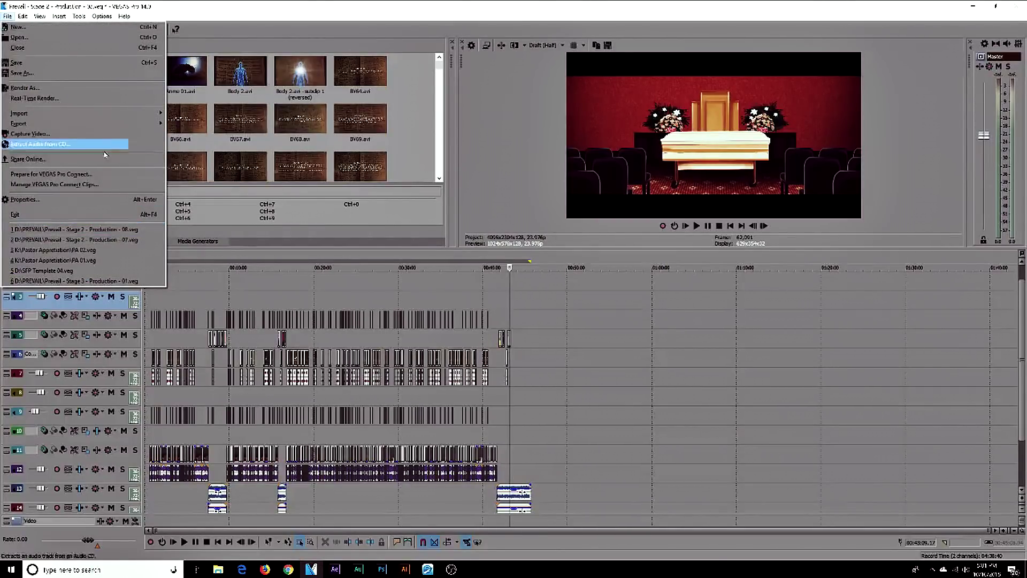
{"action": "left_click", "coordinate": [125, 281]}
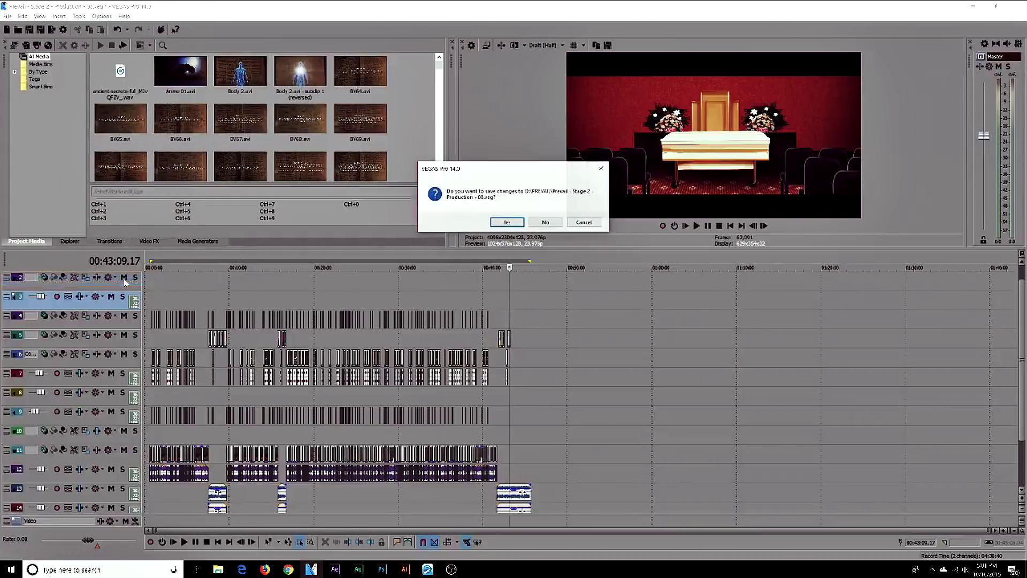
{"action": "left_click", "coordinate": [557, 224]}
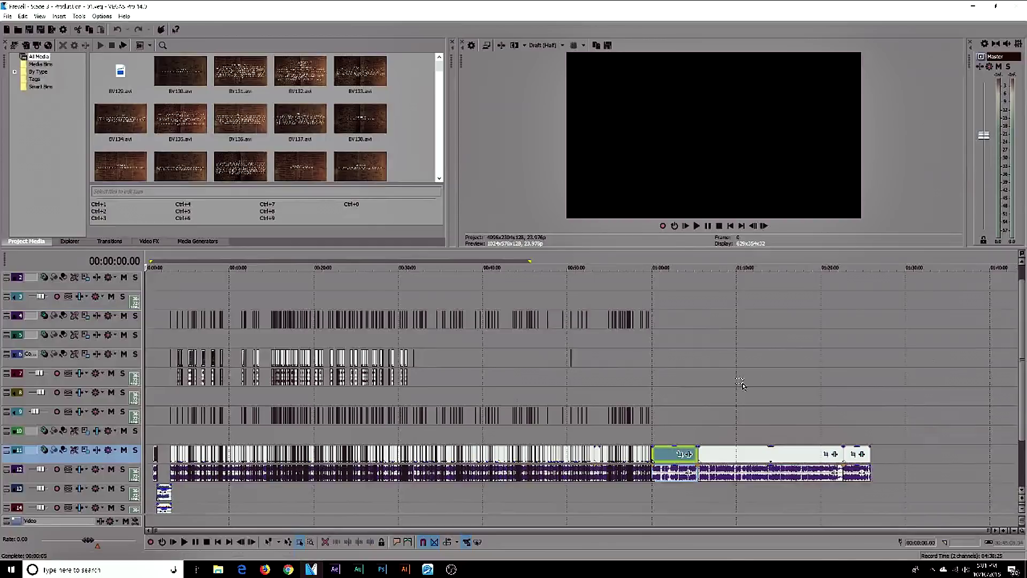
Select the long uncut clips and their audio on tracks 11 and 12 after the one-hour mark
{"action": "left_click_drag", "start_coordinate": [902, 382], "coordinate": [679, 491]}
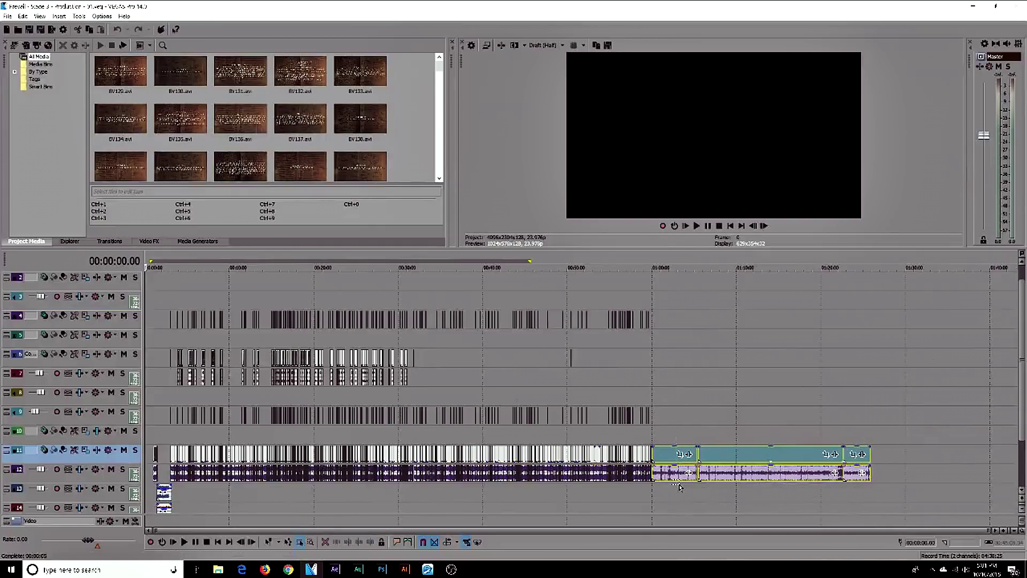
{"action": "left_click_drag", "start_coordinate": [908, 434], "coordinate": [670, 477]}
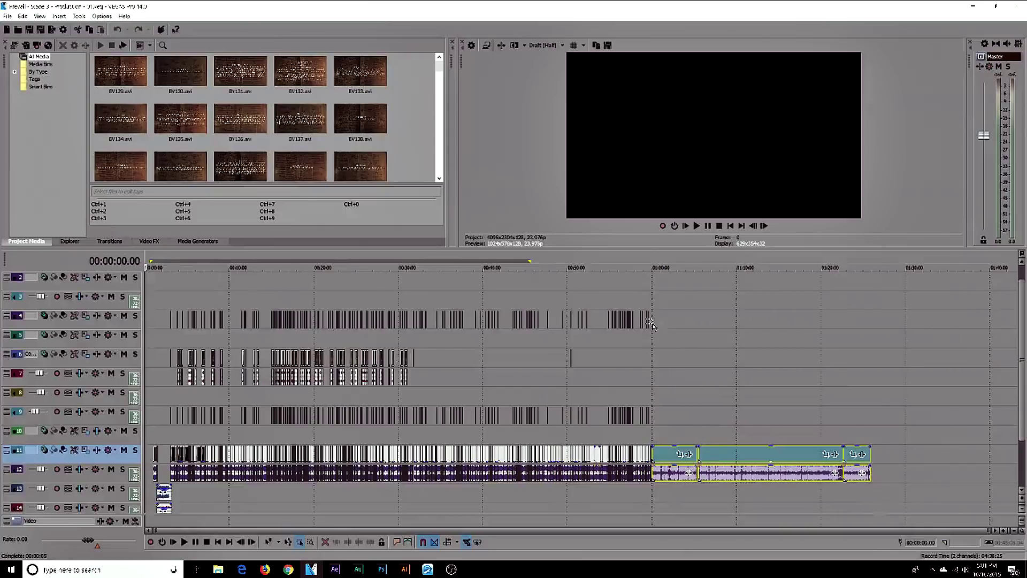
Select the edited events across all tracks before the uncut footage, repeating the selection after previewing the frame at 01:03:56.05
{"action": "left_click_drag", "start_coordinate": [713, 284], "coordinate": [141, 526]}
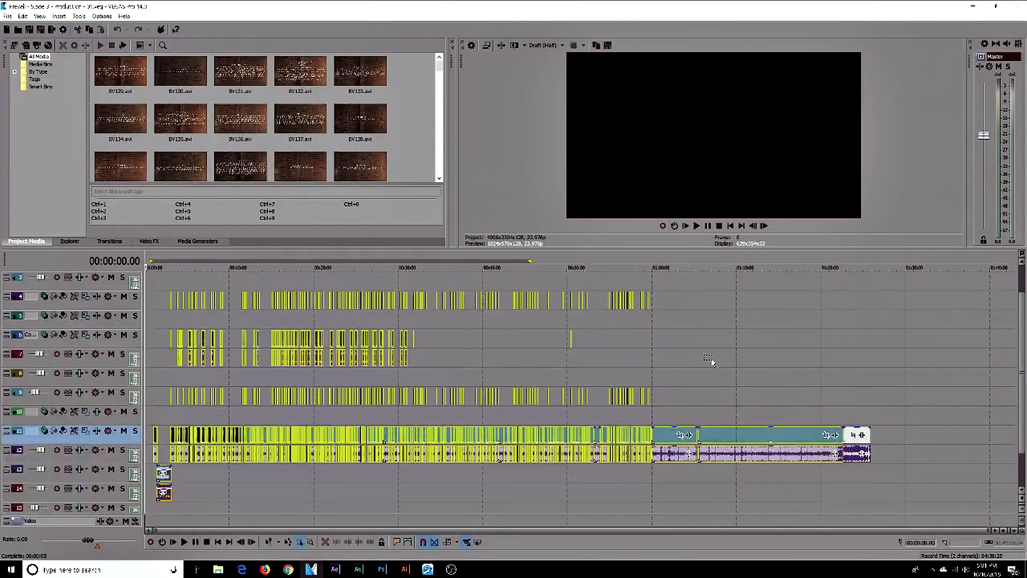
{"action": "left_click", "coordinate": [685, 362]}
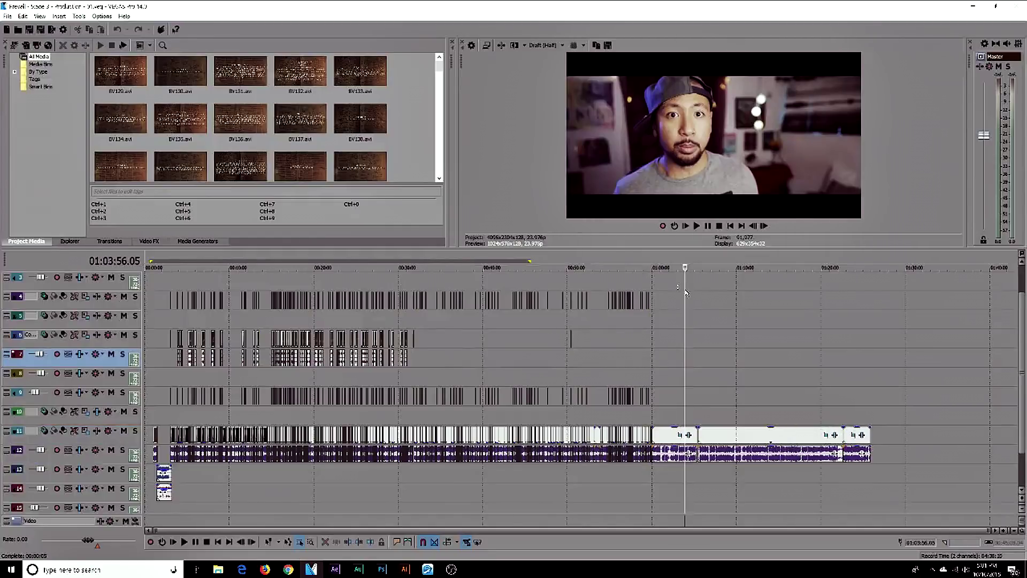
{"action": "scroll", "coordinate": [675, 314], "scroll_direction": "up", "scroll_amount": 2}
{"action": "left_click_drag", "start_coordinate": [604, 317], "coordinate": [136, 522]}
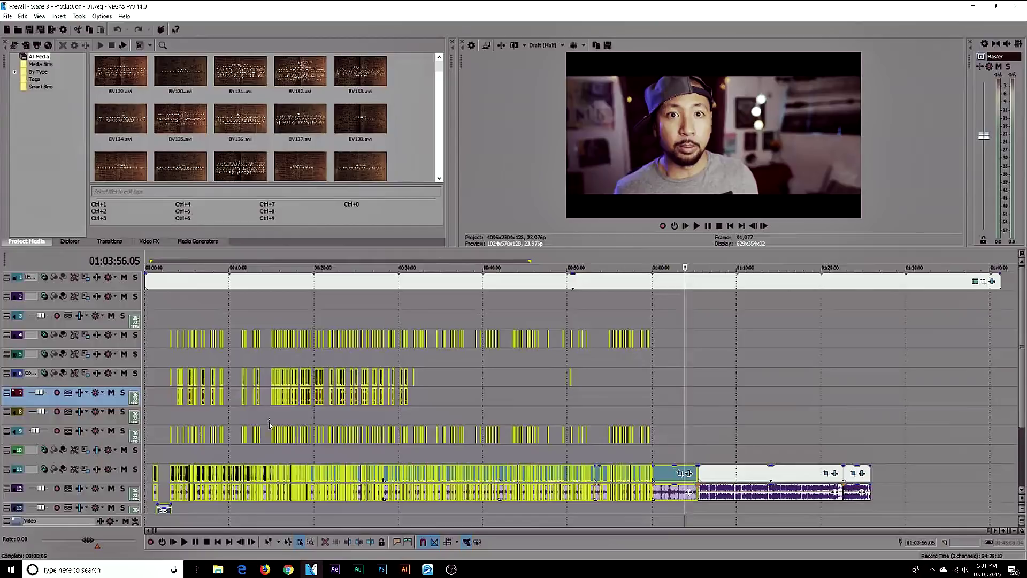
{"action": "scroll", "coordinate": [246, 410], "scroll_direction": "down", "scroll_amount": 3}
{"action": "scroll", "coordinate": [342, 401], "scroll_direction": "up", "scroll_amount": 8}
{"action": "scroll", "coordinate": [362, 396], "scroll_direction": "down", "scroll_amount": 5}
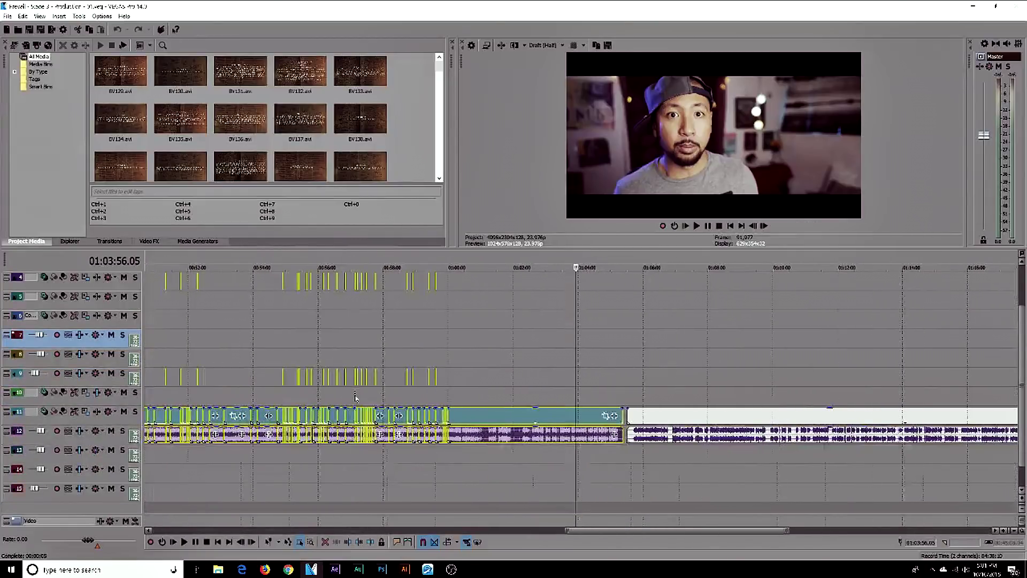
Clear the selection and preview the talking-head footage near the end of the edited part at 00:56:59.23
{"action": "left_click", "coordinate": [364, 400]}
{"action": "scroll", "coordinate": [364, 400], "scroll_direction": "up", "scroll_amount": 6}
{"action": "left_click", "coordinate": [452, 401]}
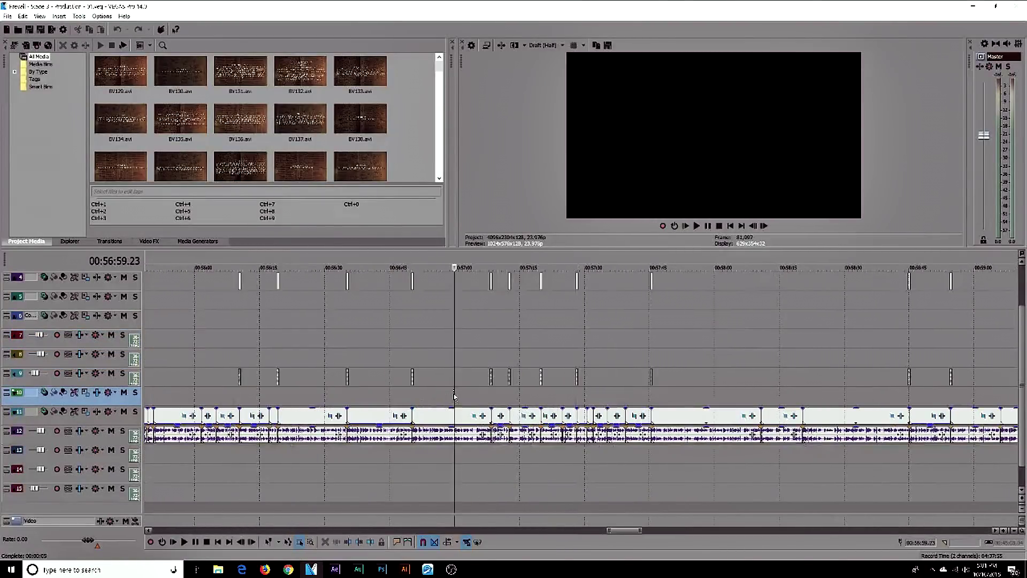
{"action": "scroll", "coordinate": [452, 402], "scroll_direction": "down", "scroll_amount": 6}
{"action": "scroll", "coordinate": [353, 411], "scroll_direction": "down", "scroll_amount": 3}
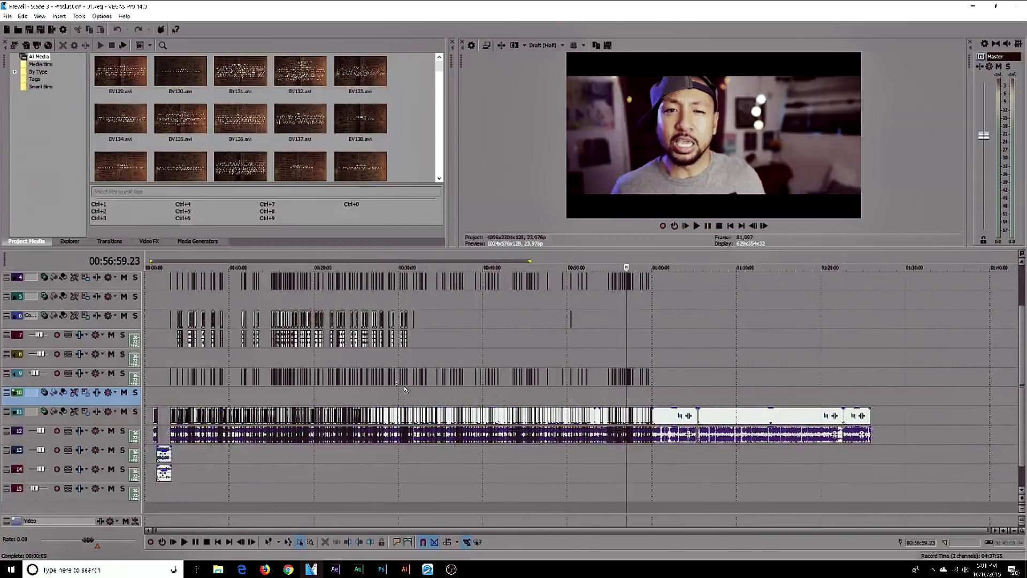
Preview scripture clips on track 6 at 00:23:33.01 and 00:23:27.04, ending at 00:24:31.18
{"action": "left_click", "coordinate": [350, 359]}
{"action": "scroll", "coordinate": [391, 332], "scroll_direction": "up", "scroll_amount": 8}
{"action": "left_click", "coordinate": [428, 303]}
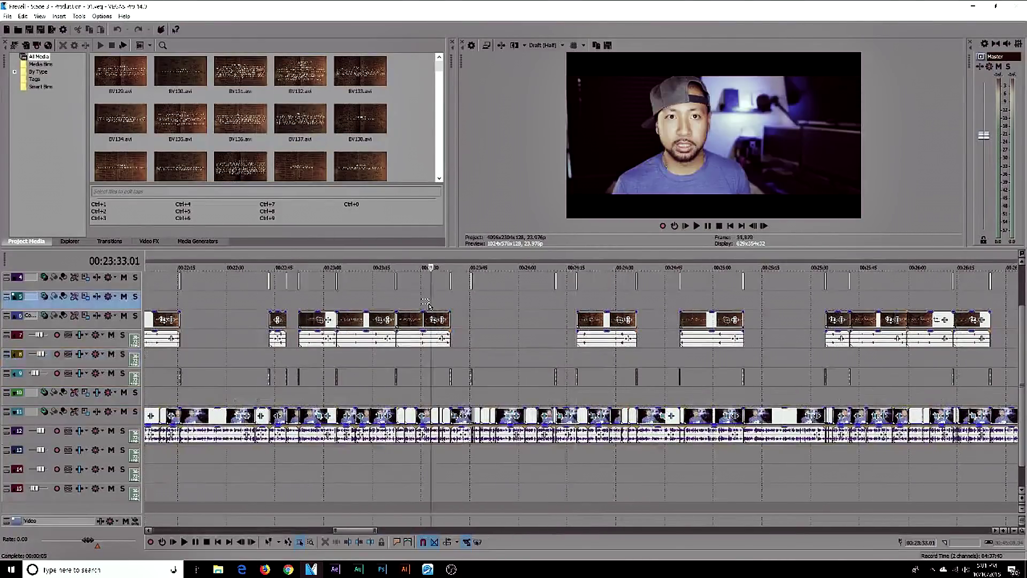
{"action": "scroll", "coordinate": [611, 309], "scroll_direction": "up", "scroll_amount": 5}
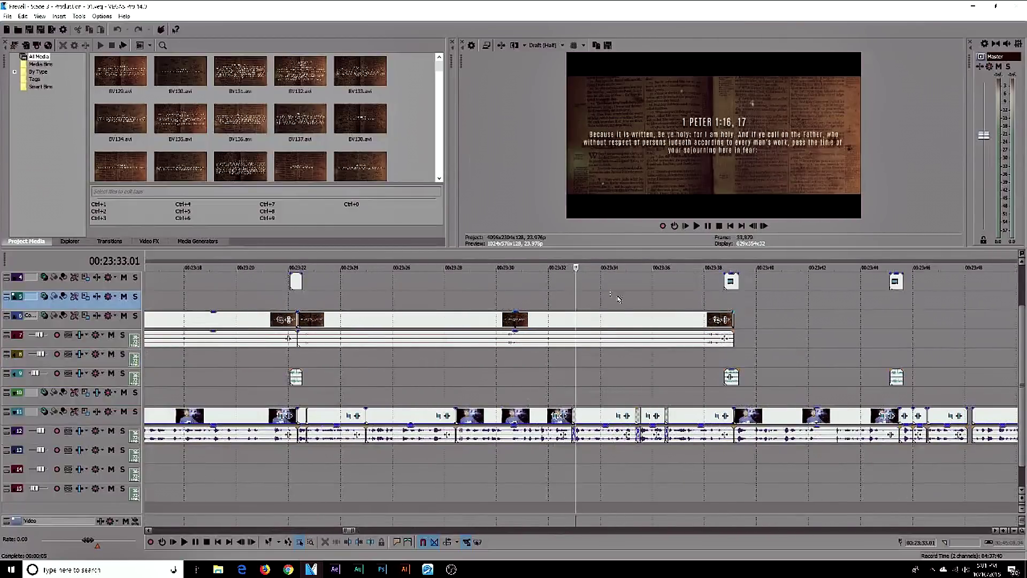
{"action": "left_click", "coordinate": [423, 297]}
{"action": "scroll", "coordinate": [493, 297], "scroll_direction": "down", "scroll_amount": 6}
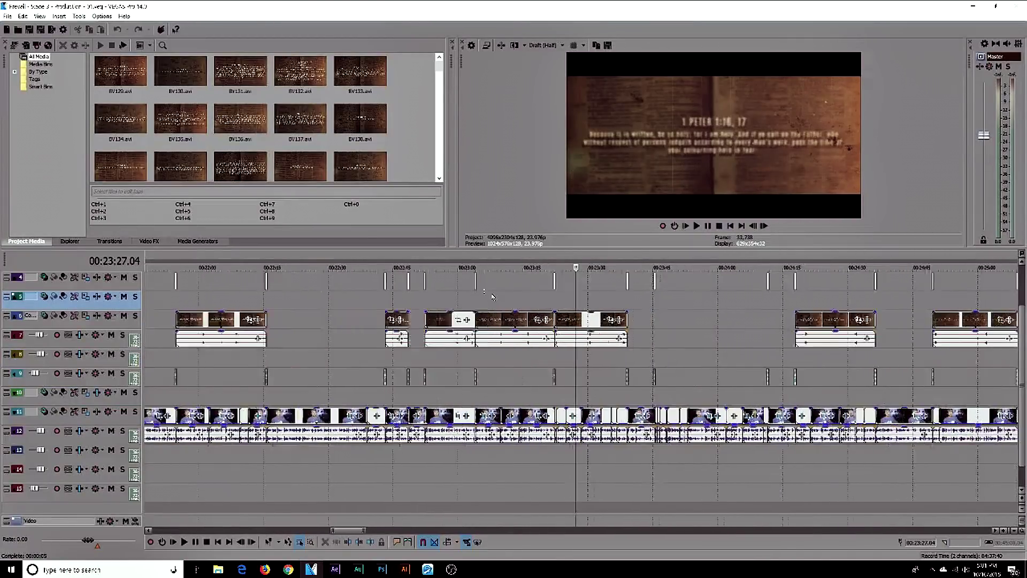
{"action": "scroll", "coordinate": [493, 297], "scroll_direction": "down", "scroll_amount": 3}
{"action": "left_click", "coordinate": [714, 298]}
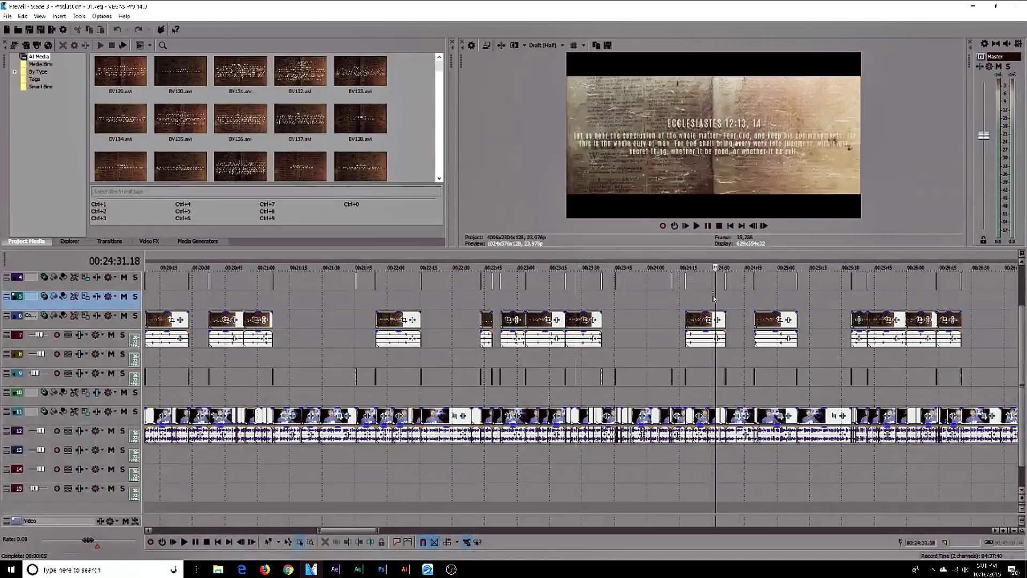
{"action": "scroll", "coordinate": [410, 323], "scroll_direction": "down", "scroll_amount": 10}
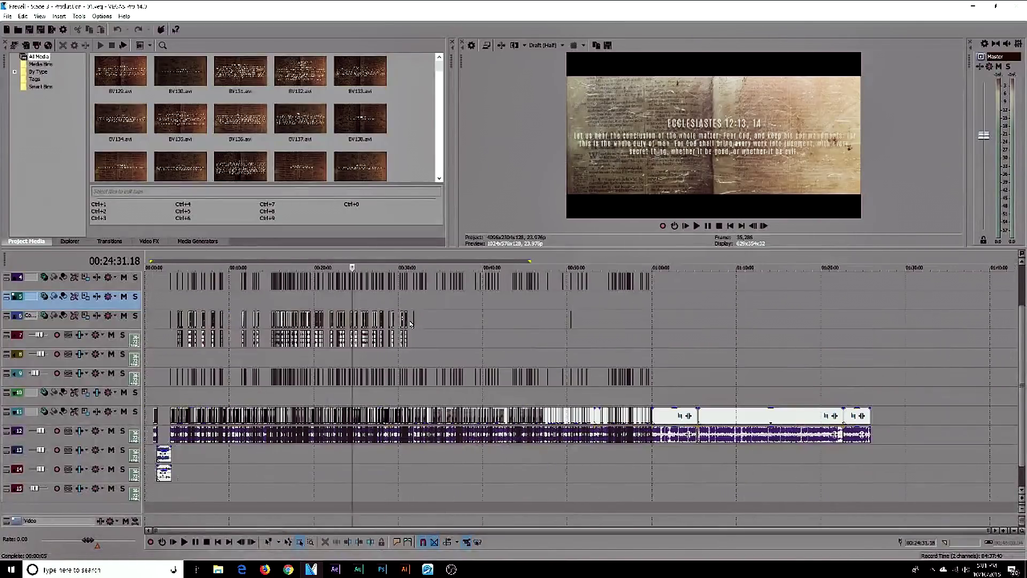
Preview earlier scripture clips on track 6 at 00:20:21.03 and 00:19:25.01
{"action": "scroll", "coordinate": [410, 323], "scroll_direction": "up", "scroll_amount": 8}
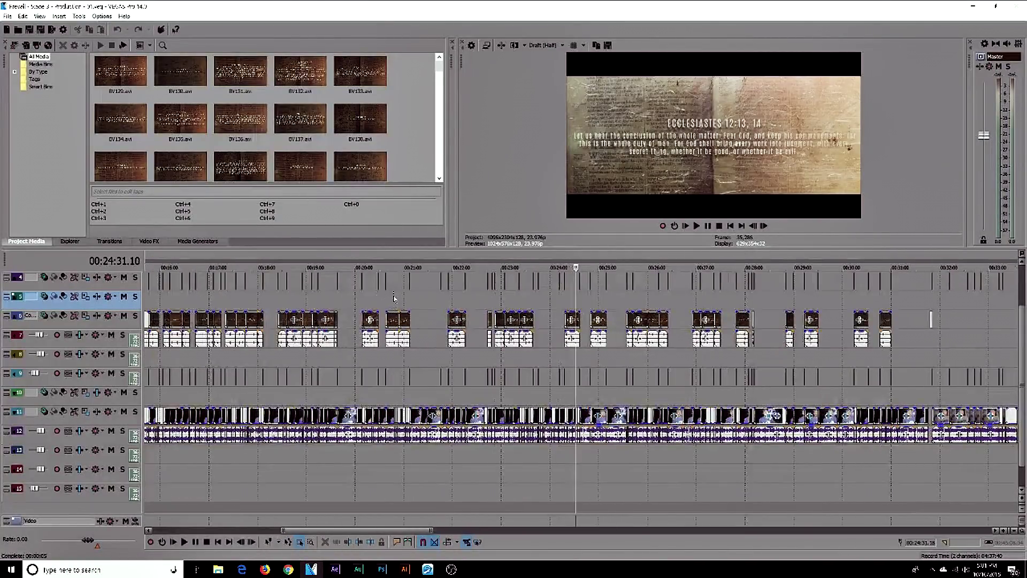
{"action": "left_click", "coordinate": [393, 298]}
{"action": "scroll", "coordinate": [395, 300], "scroll_direction": "up", "scroll_amount": 5}
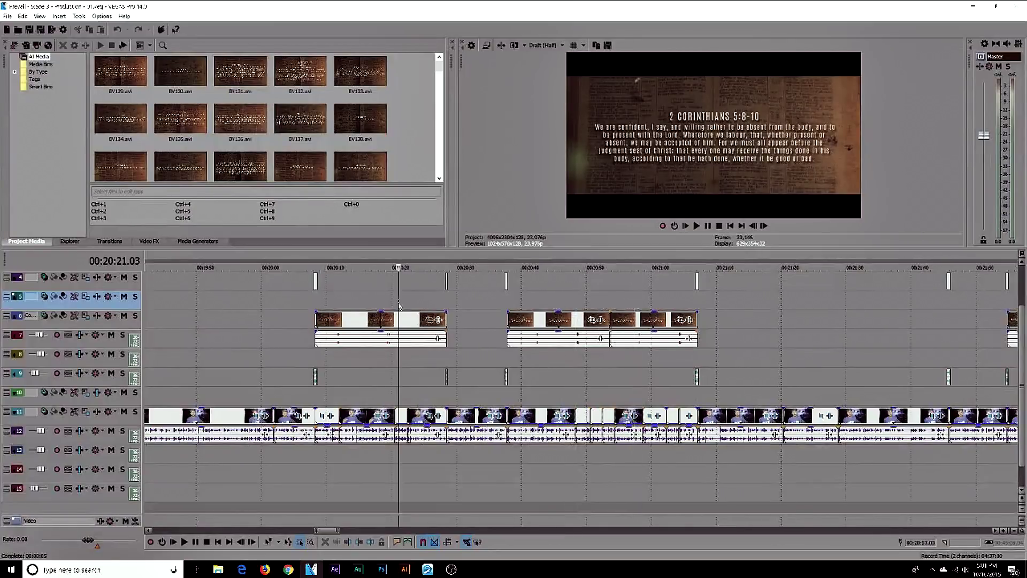
{"action": "left_click", "coordinate": [398, 305]}
{"action": "scroll", "coordinate": [393, 300], "scroll_direction": "down", "scroll_amount": 3}
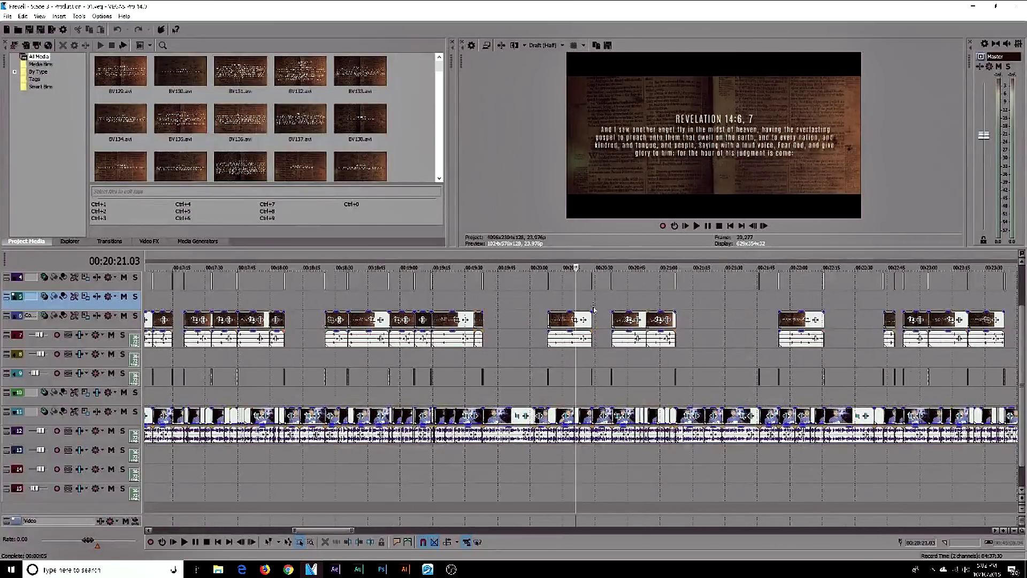
{"action": "scroll", "coordinate": [603, 309], "scroll_direction": "down", "scroll_amount": 2}
{"action": "left_click", "coordinate": [484, 306]}
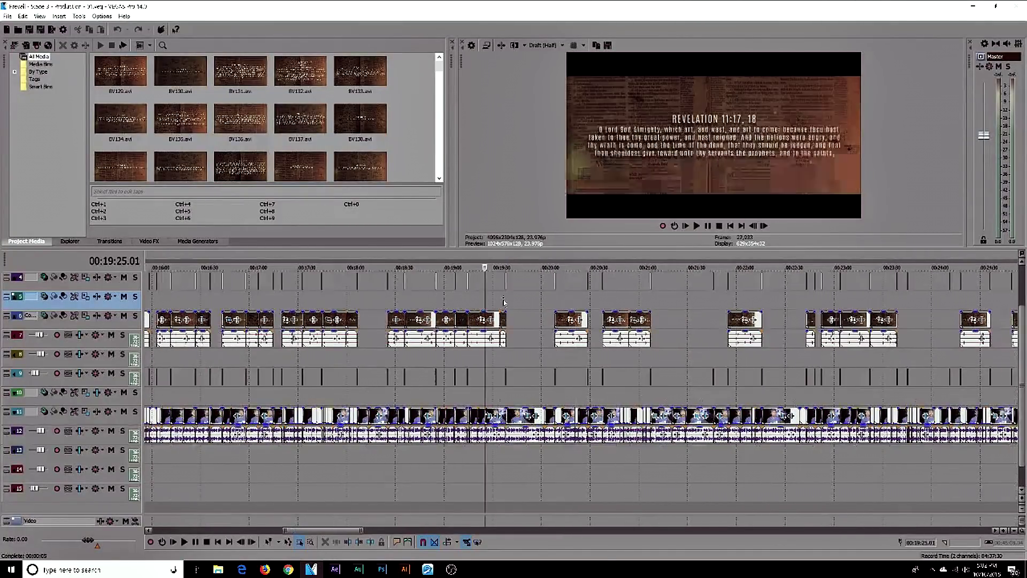
Preview more scripture clips on track 6, including 00:18:52.04, ending at 00:15:36.13
{"action": "left_click", "coordinate": [567, 298]}
{"action": "left_click", "coordinate": [454, 298]}
{"action": "left_click", "coordinate": [433, 304]}
{"action": "scroll", "coordinate": [460, 302], "scroll_direction": "down", "scroll_amount": 4}
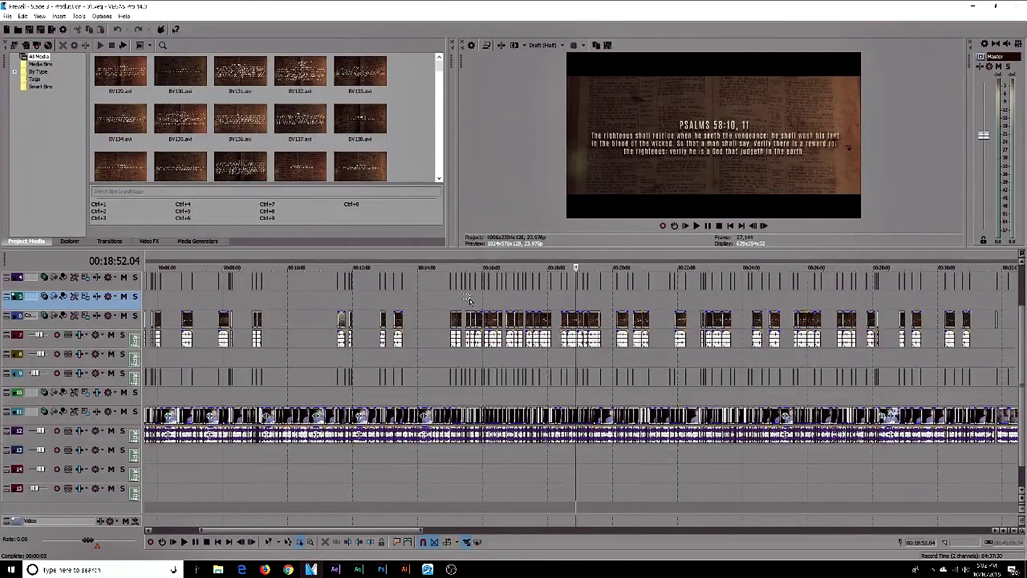
{"action": "left_click", "coordinate": [469, 301]}
{"action": "scroll", "coordinate": [469, 300], "scroll_direction": "up", "scroll_amount": 3}
{"action": "scroll", "coordinate": [573, 316], "scroll_direction": "down", "scroll_amount": 5}
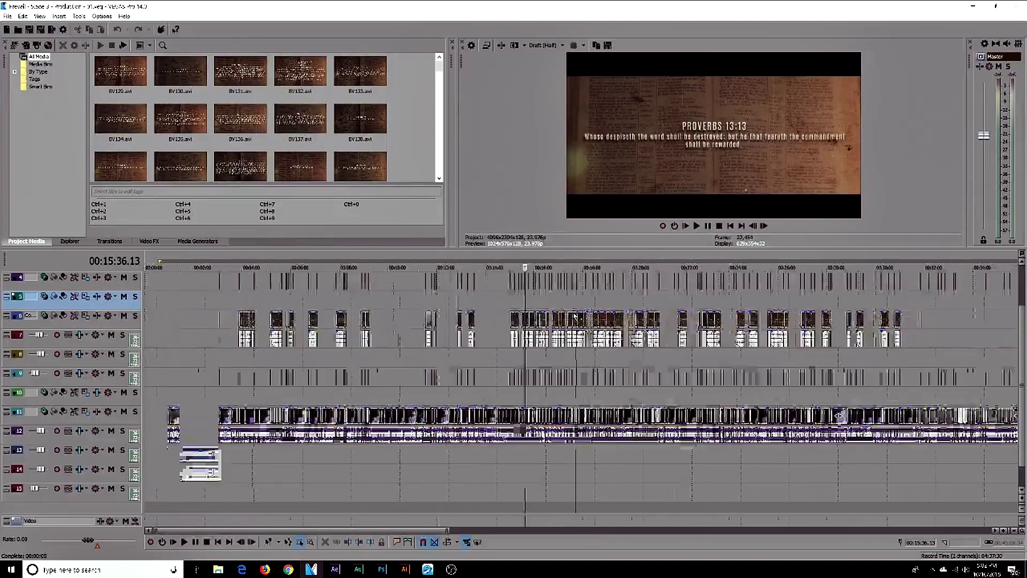
{"action": "scroll", "coordinate": [573, 316], "scroll_direction": "down", "scroll_amount": 3}
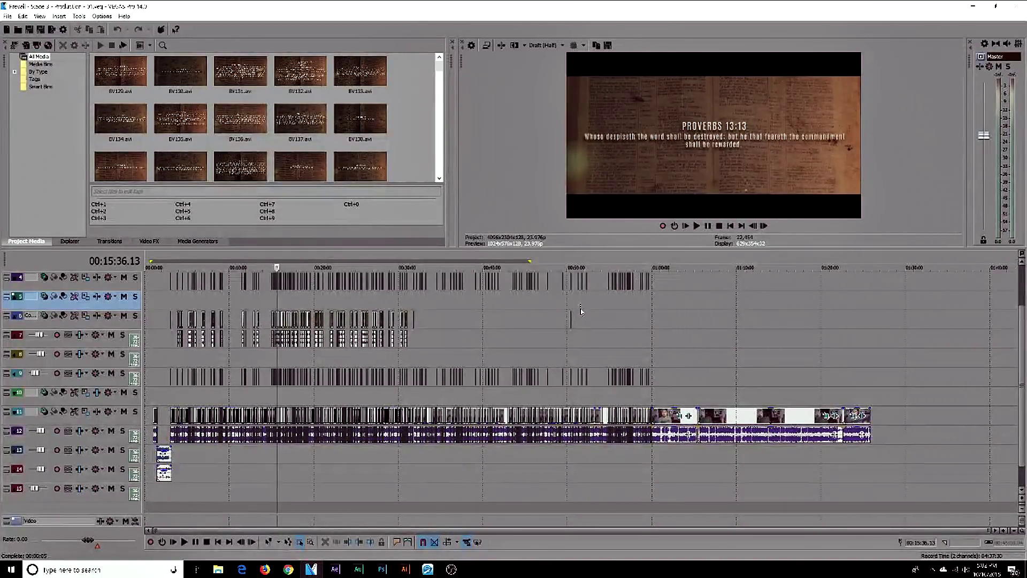
Preview the talking-head section at 00:53:55.05, moving back to 00:34:32.16
{"action": "left_click", "coordinate": [600, 319]}
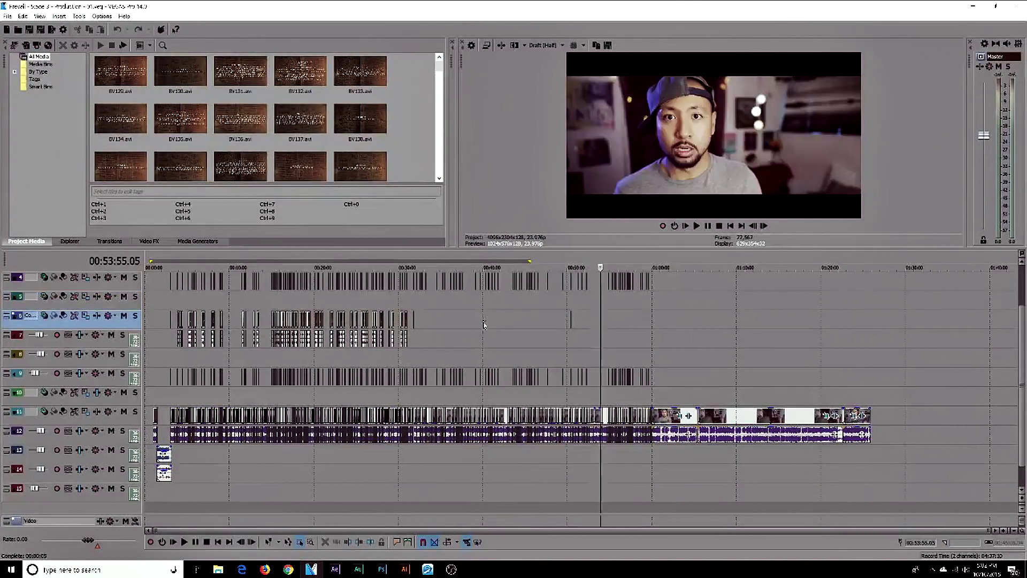
{"action": "left_click", "coordinate": [465, 324]}
{"action": "left_click", "coordinate": [436, 336]}
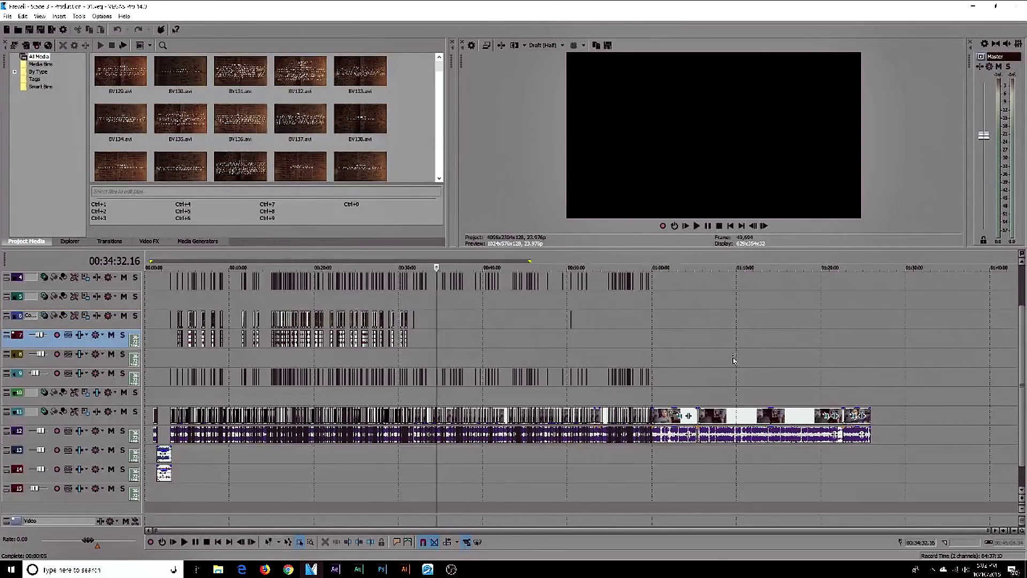
Move to 00:02:26.06 near the start and select the paired audio clips on tracks 13 and 14 for a closer look
{"action": "left_click", "coordinate": [165, 366]}
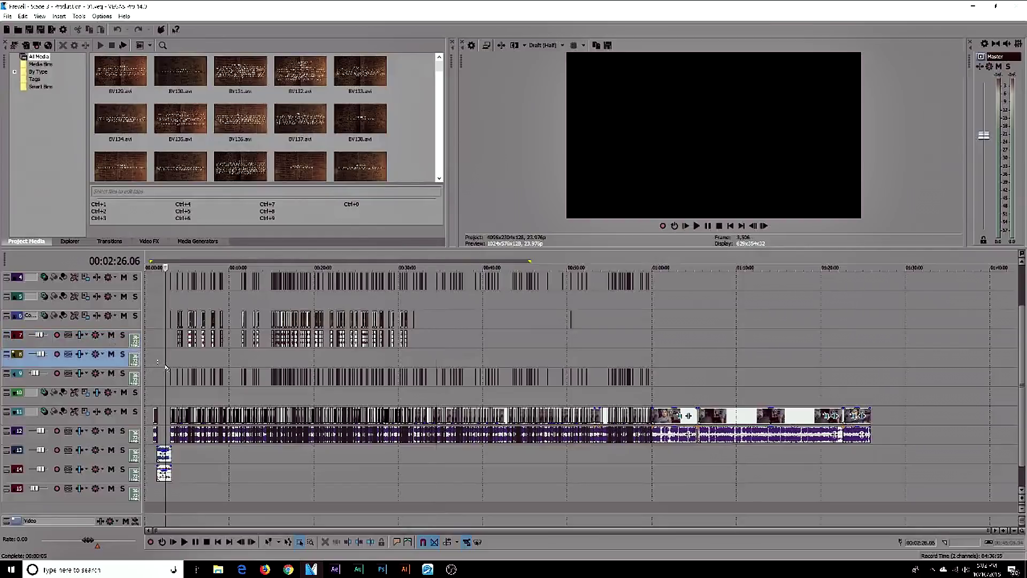
{"action": "scroll", "coordinate": [166, 365], "scroll_direction": "up", "scroll_amount": 8}
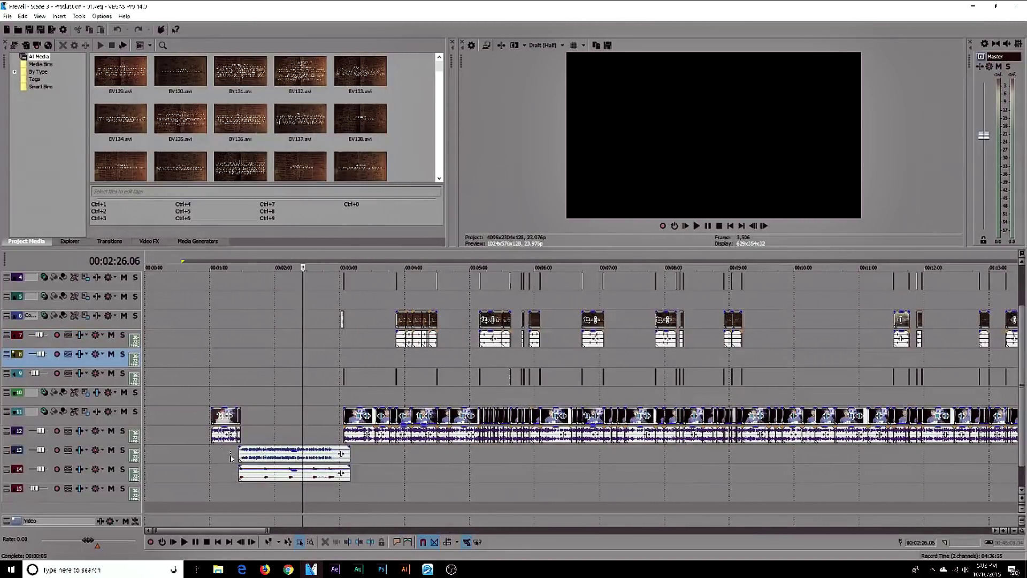
{"action": "left_click", "coordinate": [254, 465]}
{"action": "scroll", "coordinate": [316, 478], "scroll_direction": "down", "scroll_amount": 4}
{"action": "scroll", "coordinate": [262, 469], "scroll_direction": "down", "scroll_amount": 4}
{"action": "scroll", "coordinate": [249, 470], "scroll_direction": "up", "scroll_amount": 4}
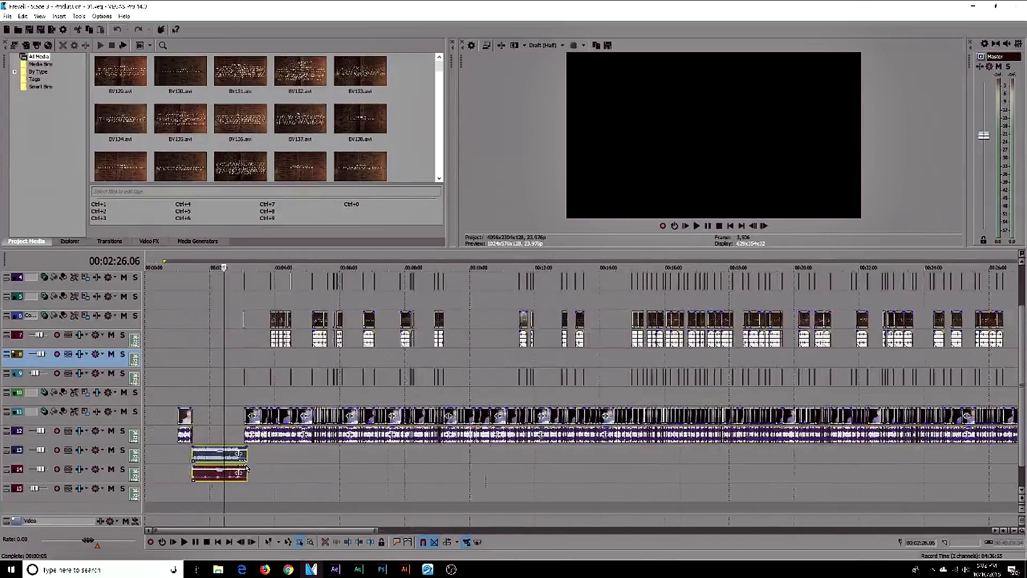
{"action": "scroll", "coordinate": [247, 469], "scroll_direction": "up", "scroll_amount": 2}
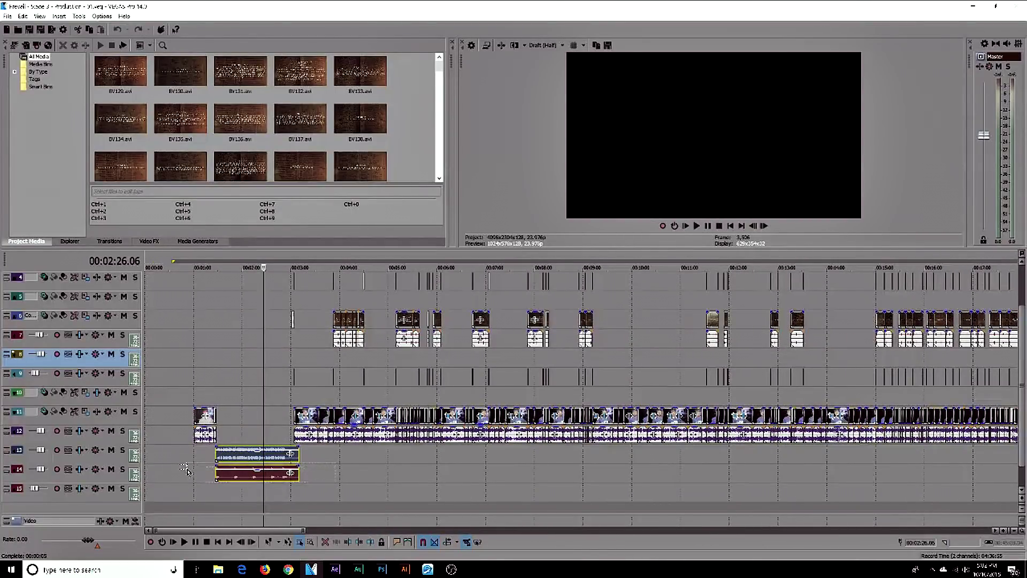
Clear the audio clip selection, preview the footage at 00:03:41.11 and the gap before it at 00:02:10.22, and show the whole timeline
{"action": "left_click", "coordinate": [313, 455]}
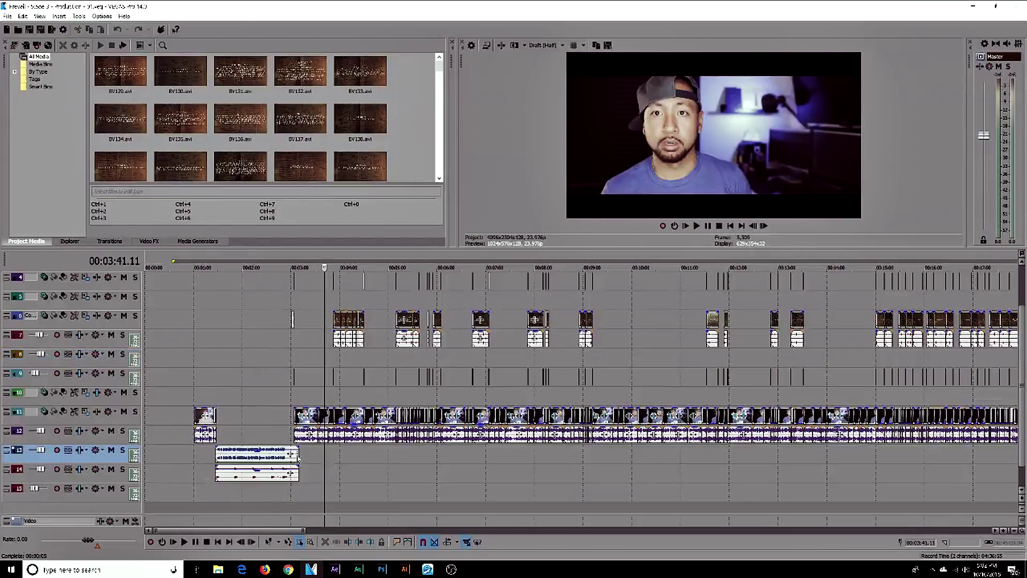
{"action": "left_click", "coordinate": [251, 428]}
{"action": "scroll", "coordinate": [289, 429], "scroll_direction": "down", "scroll_amount": 2}
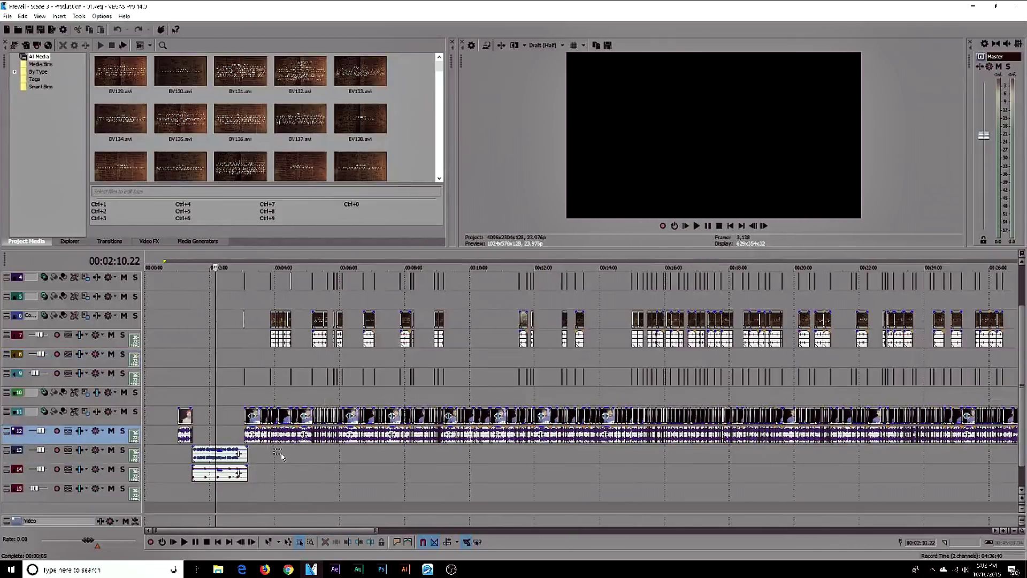
{"action": "scroll", "coordinate": [310, 455], "scroll_direction": "down", "scroll_amount": 1}
{"action": "scroll", "coordinate": [320, 452], "scroll_direction": "down", "scroll_amount": 2}
{"action": "scroll", "coordinate": [329, 447], "scroll_direction": "down", "scroll_amount": 2}
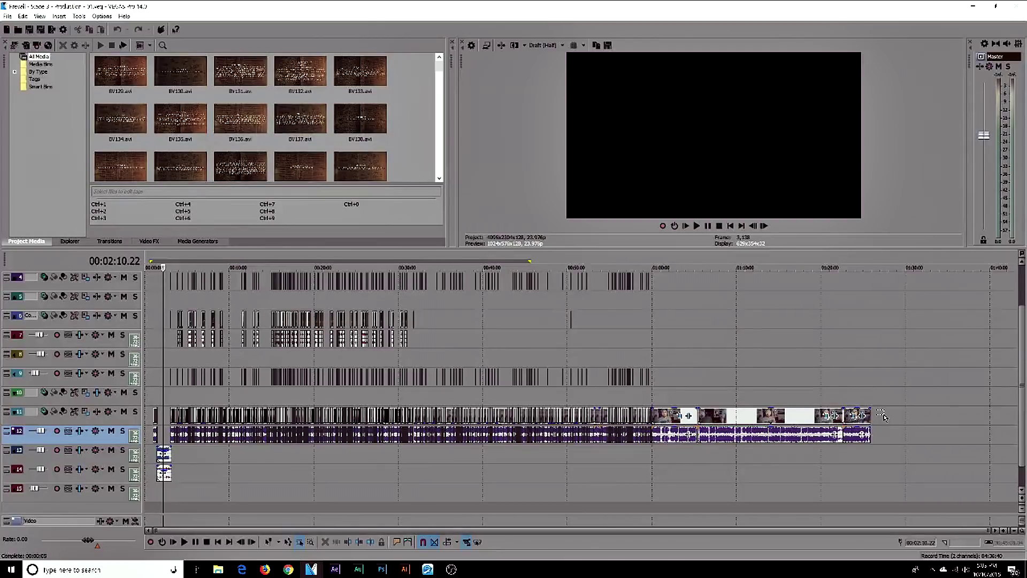
Highlight all clips across the timeline, clear the selection and place the cursor at 00:55:22.00
{"action": "left_click_drag", "start_coordinate": [881, 493], "coordinate": [108, 263]}
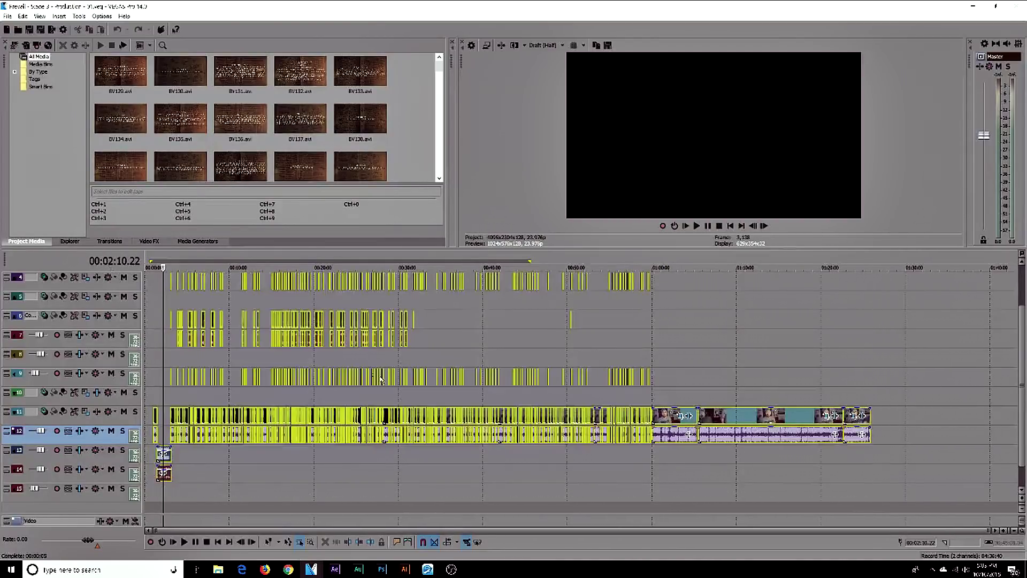
{"action": "left_click", "coordinate": [613, 471]}
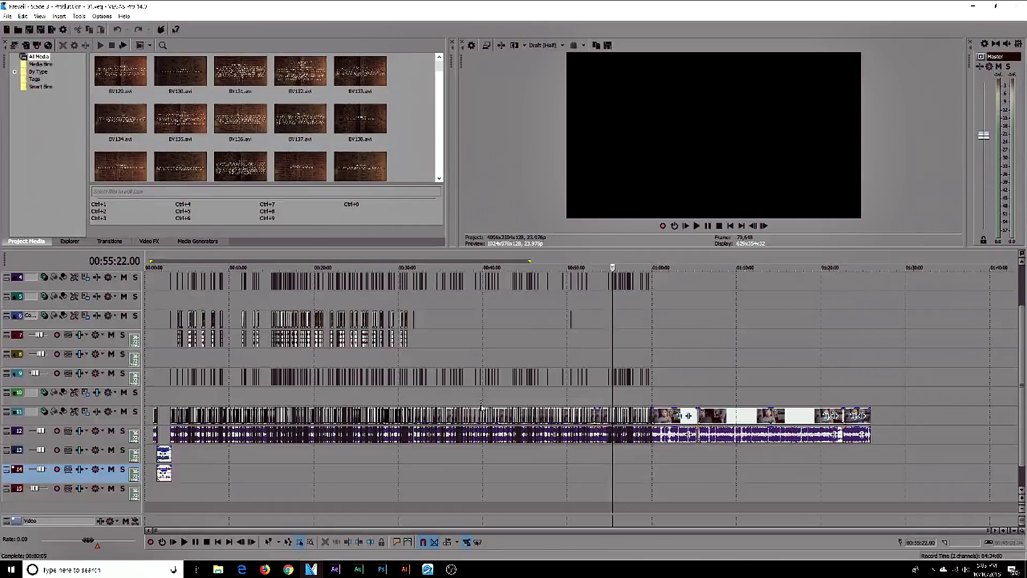
Inspect the cuts in the talking-head section around 00:46:08.09 and 00:39:56.10, returning to the full timeline
{"action": "left_click", "coordinate": [547, 343]}
{"action": "scroll", "coordinate": [547, 342], "scroll_direction": "up", "scroll_amount": 5}
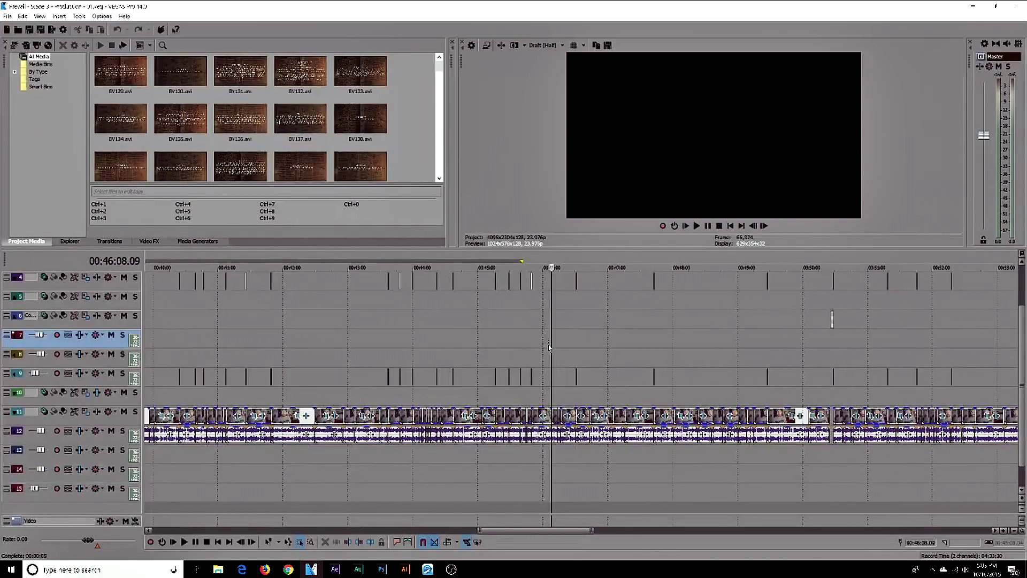
{"action": "left_click", "coordinate": [547, 343]}
{"action": "scroll", "coordinate": [546, 342], "scroll_direction": "down", "scroll_amount": 3}
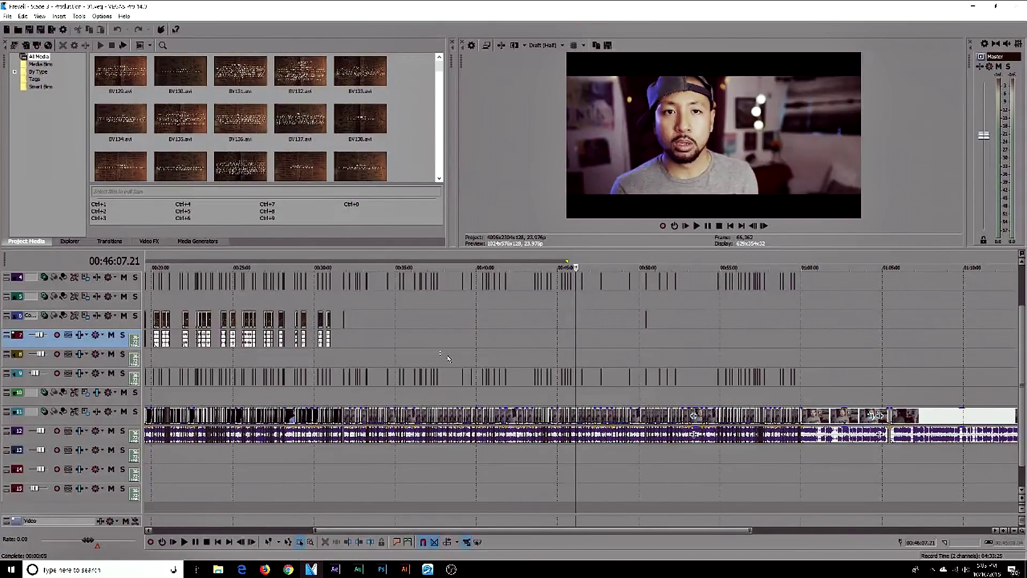
{"action": "left_click", "coordinate": [476, 350]}
{"action": "scroll", "coordinate": [542, 340], "scroll_direction": "up", "scroll_amount": 3}
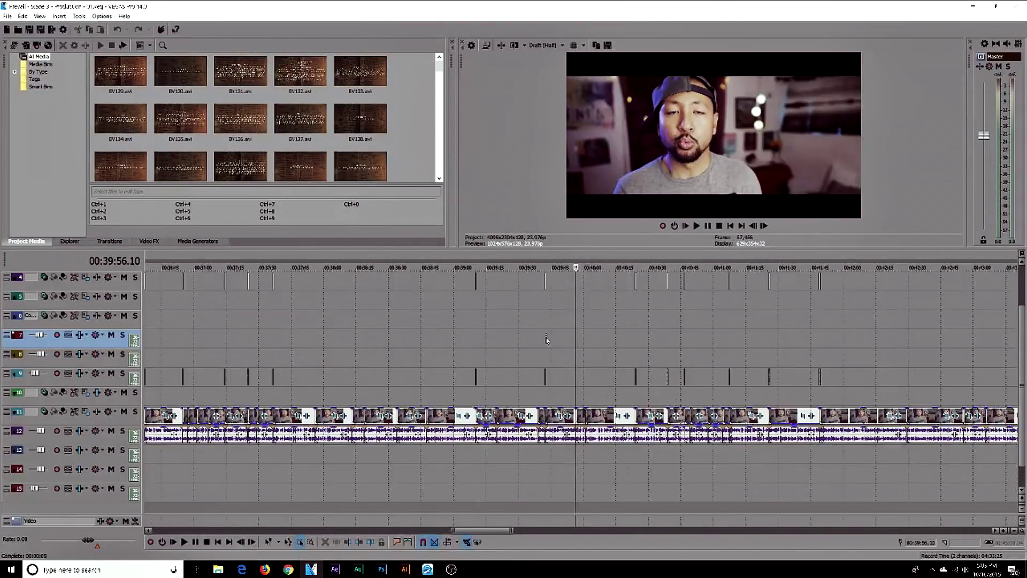
{"action": "scroll", "coordinate": [547, 341], "scroll_direction": "down", "scroll_amount": 6}
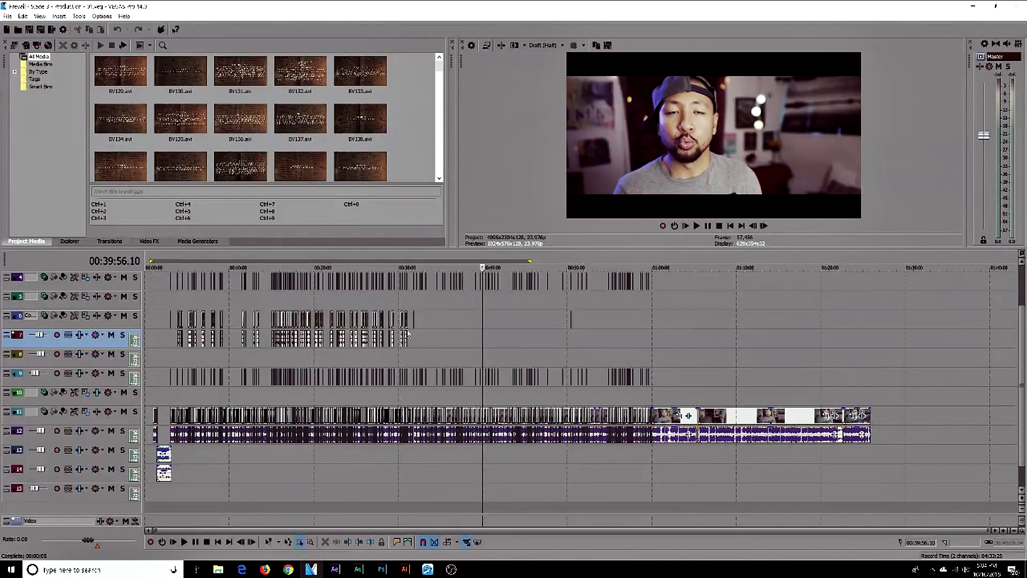
Sweep over the scripture clips on track 6 and preview the one at 00:18:54.10
{"action": "left_click_drag", "start_coordinate": [428, 316], "coordinate": [290, 321]}
{"action": "left_click", "coordinate": [313, 297]}
{"action": "scroll", "coordinate": [601, 301], "scroll_direction": "up", "scroll_amount": 10}
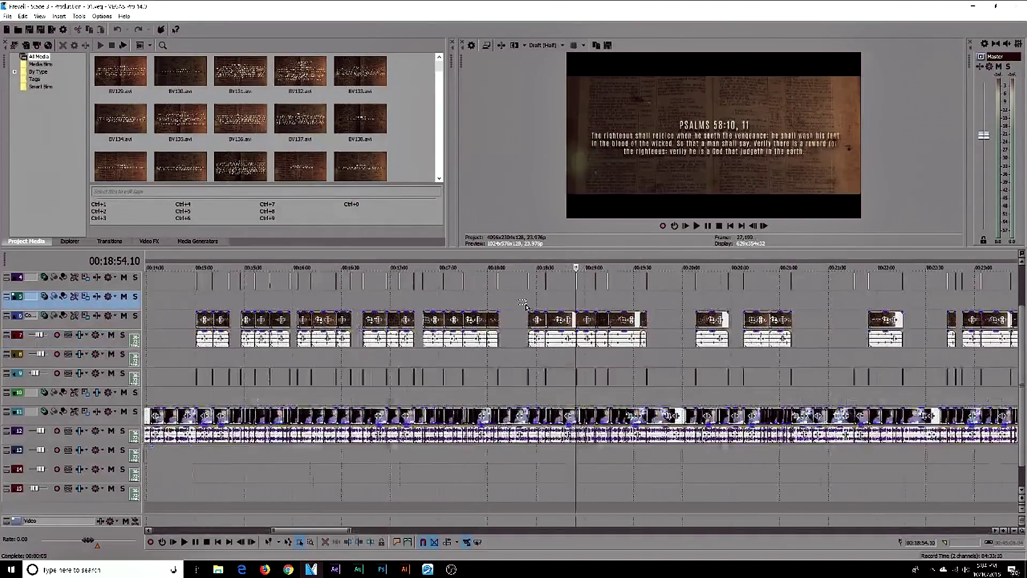
Preview neighbouring scripture clips at 00:19:20.15 and 00:19:28.23, ending at 00:19:00.14 with the whole timeline in view
{"action": "left_click", "coordinate": [601, 301]}
{"action": "left_click", "coordinate": [661, 300]}
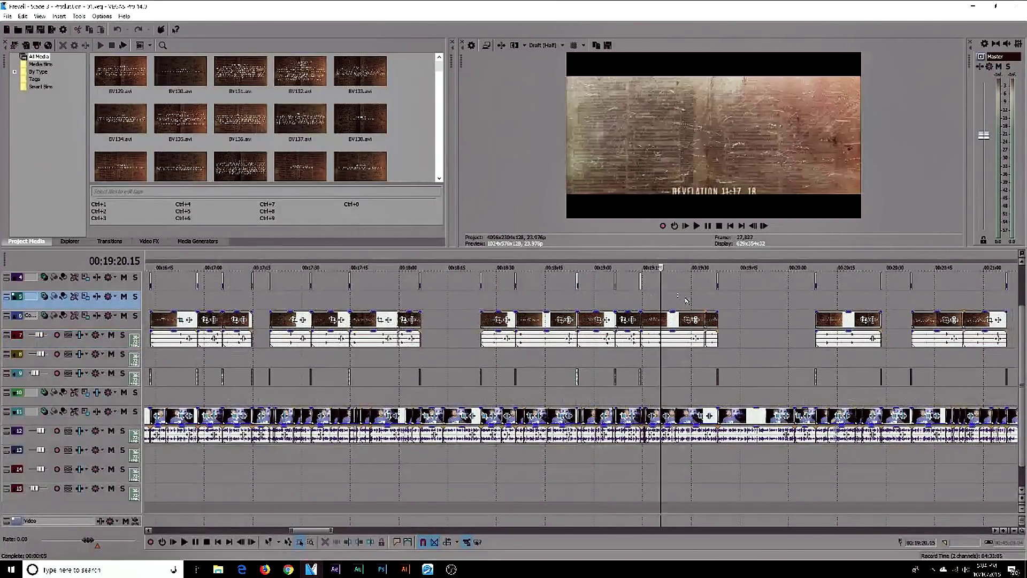
{"action": "left_click", "coordinate": [689, 301]}
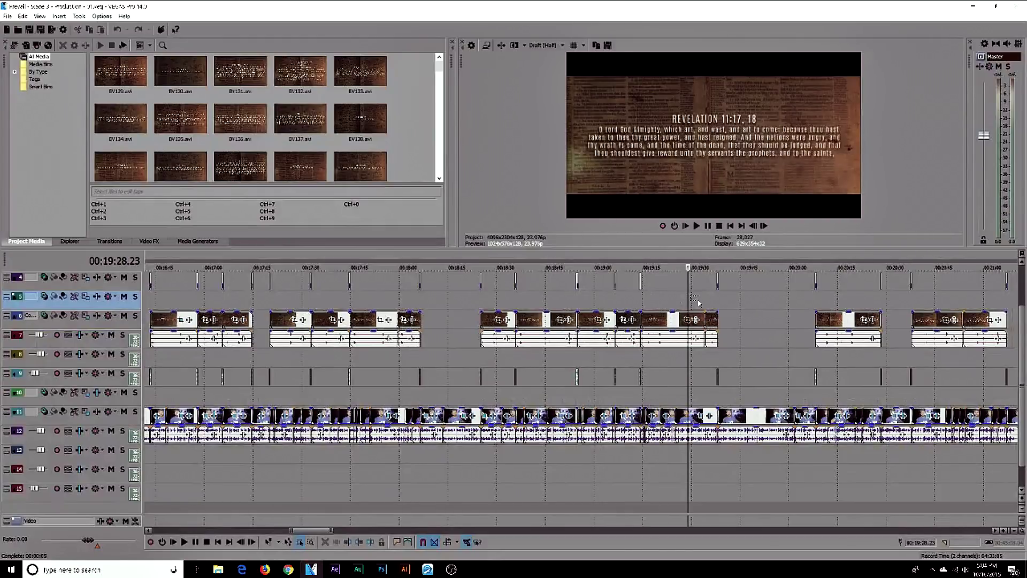
{"action": "left_click", "coordinate": [676, 302]}
{"action": "left_click", "coordinate": [595, 303]}
{"action": "scroll", "coordinate": [560, 311], "scroll_direction": "down", "scroll_amount": 12}
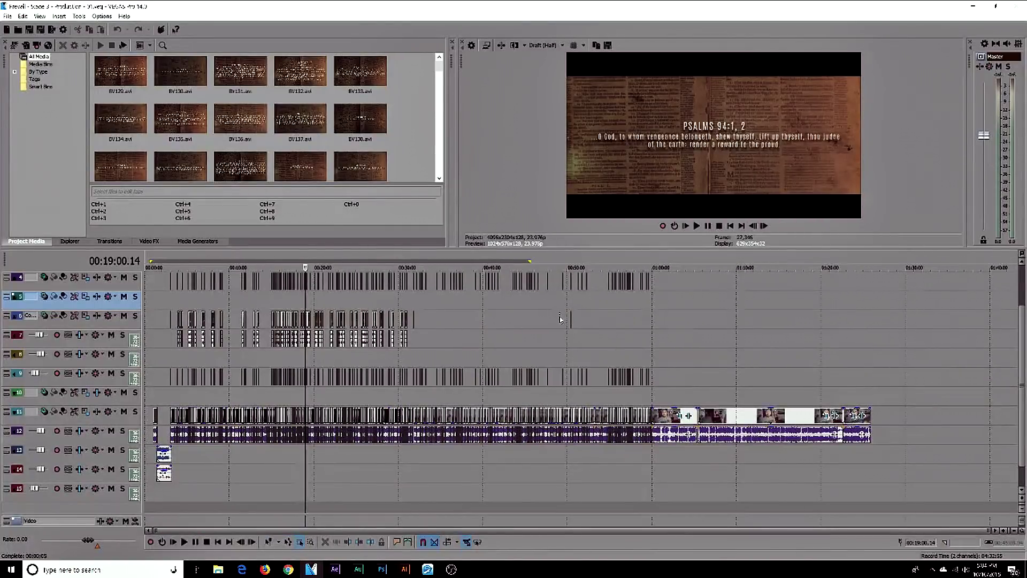